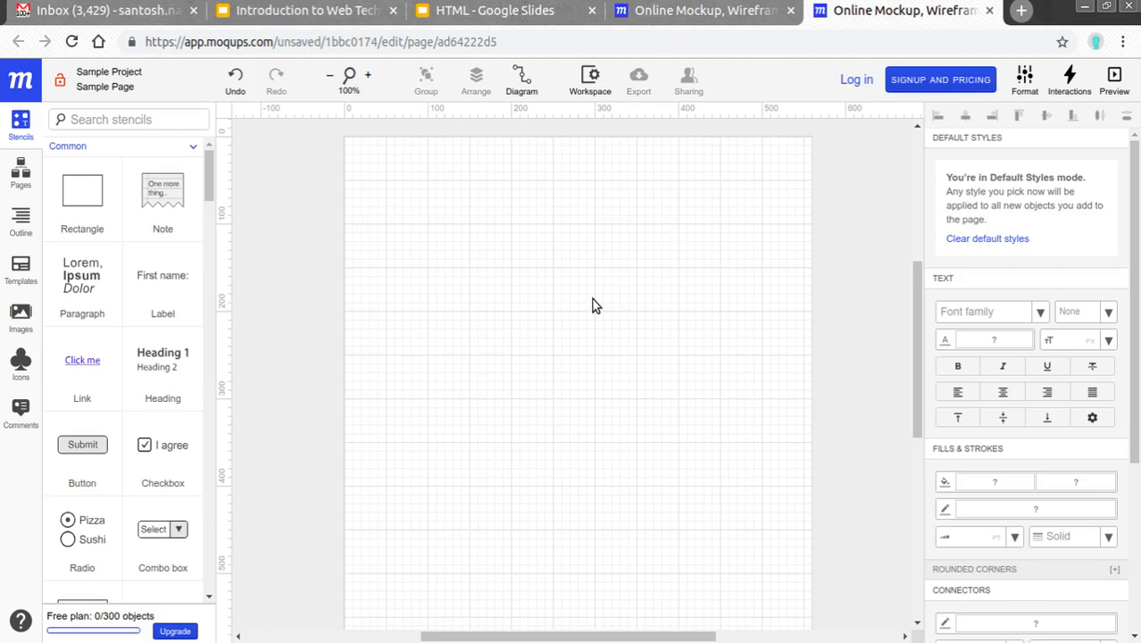
Switch to the browser tab showing the moqups.com homepage
left_click(692, 23)
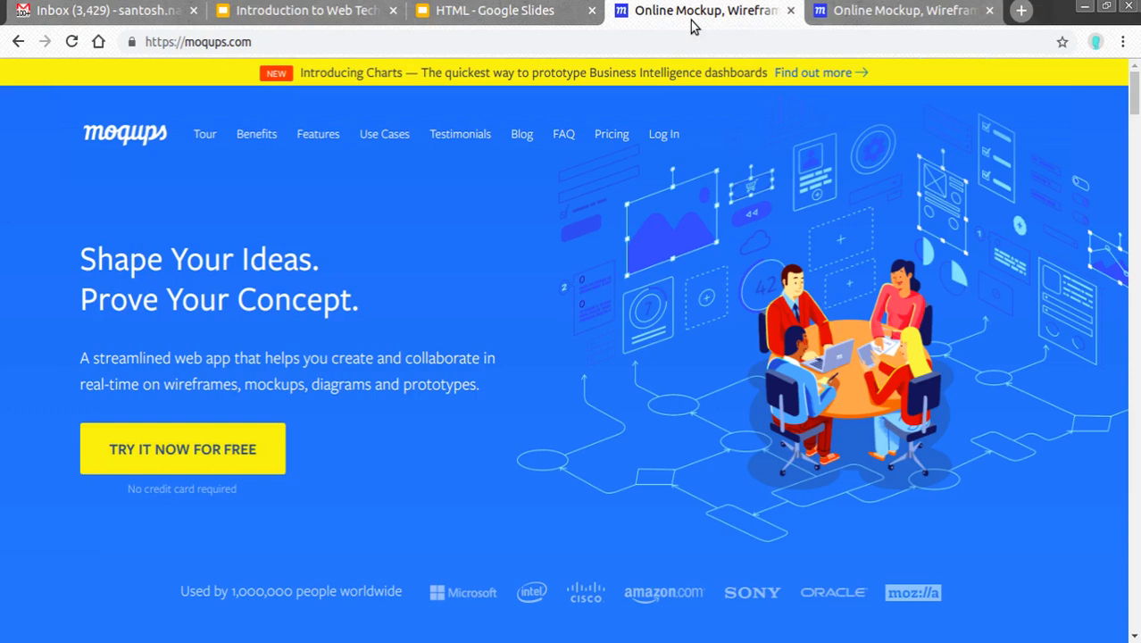
Select the homepage URL, then return to the editor tab with the blank canvas
left_click(226, 48)
triple_click(226, 49)
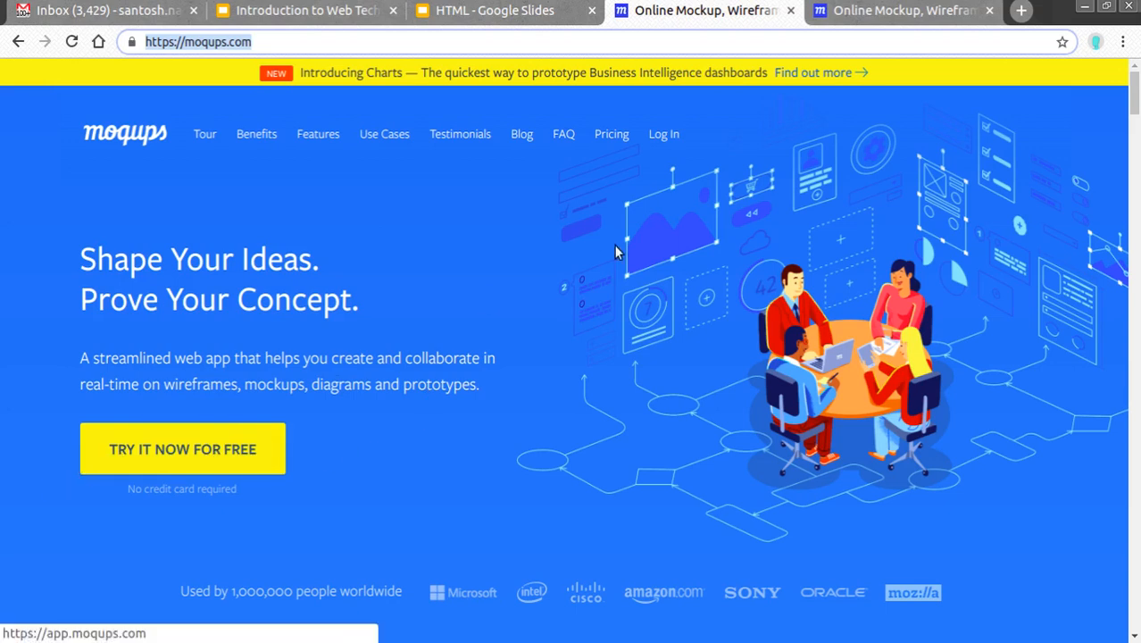
left_click(896, 11)
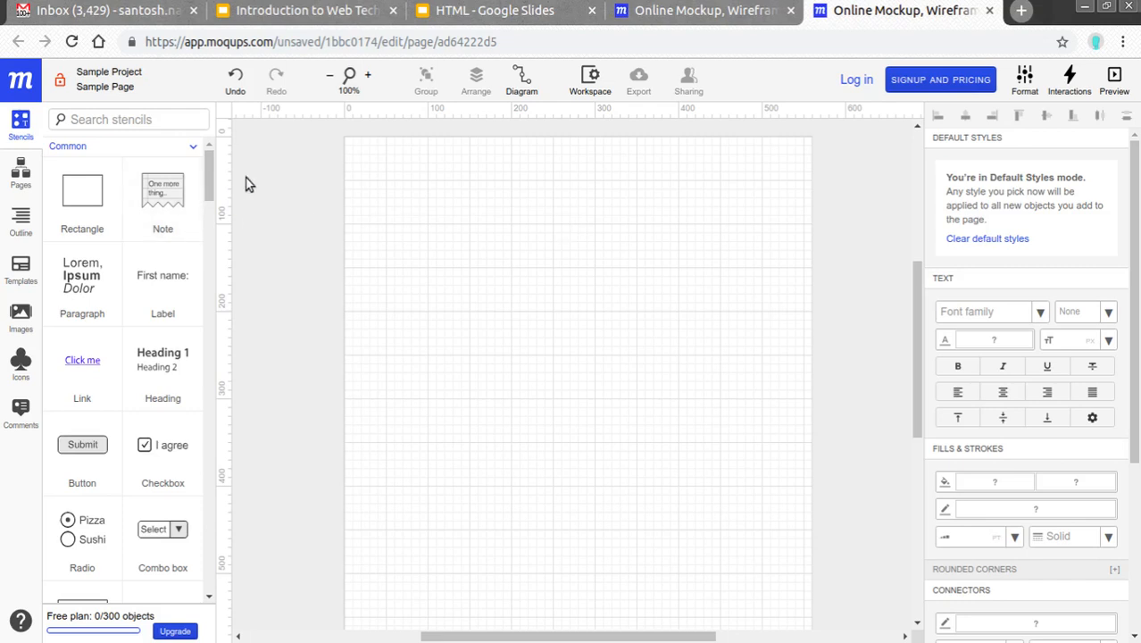
mouse_move(208, 183)
left_mouse_down()
mouse_move(206, 282)
mouse_move(206, 161)
left_mouse_up()
Place a Browser stencil at the top of the page and enlarge it to about 544 × 402
left_click(161, 124)
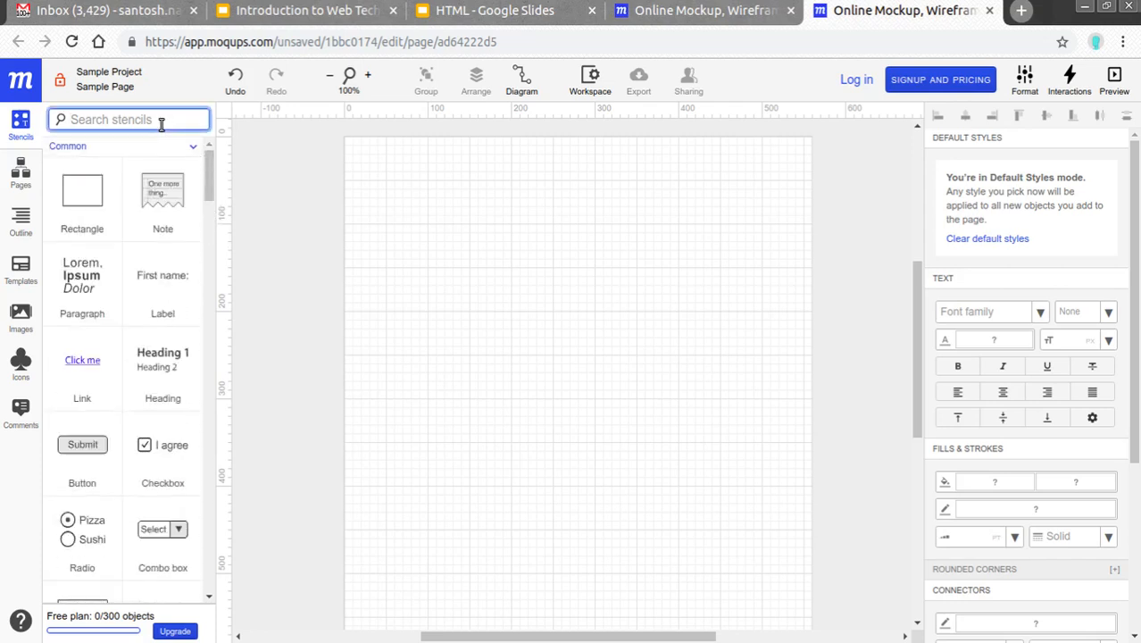
type("brows")
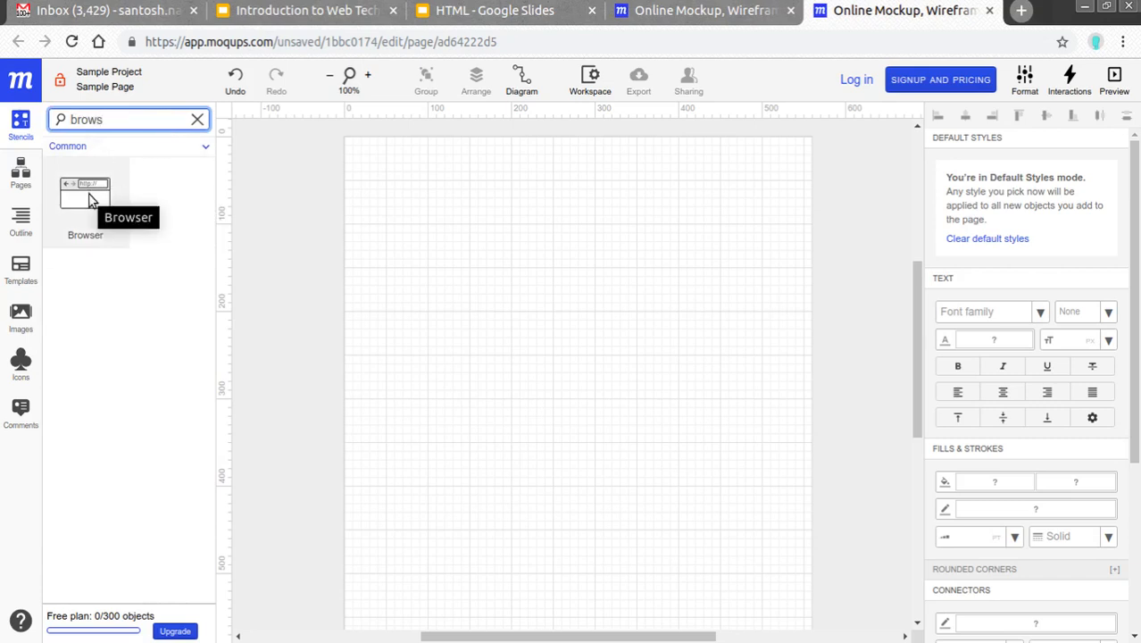
mouse_move(90, 198)
left_mouse_down()
mouse_move(369, 167)
mouse_move(354, 158)
left_mouse_up()
left_click_drag(591, 316, 806, 423)
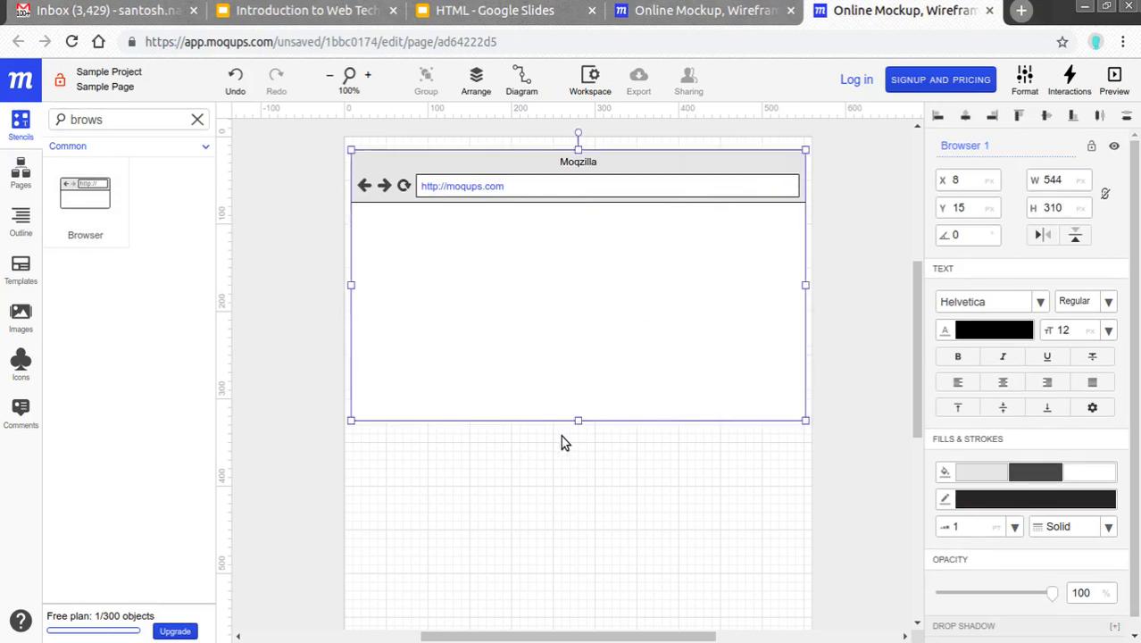
left_click_drag(579, 416, 579, 496)
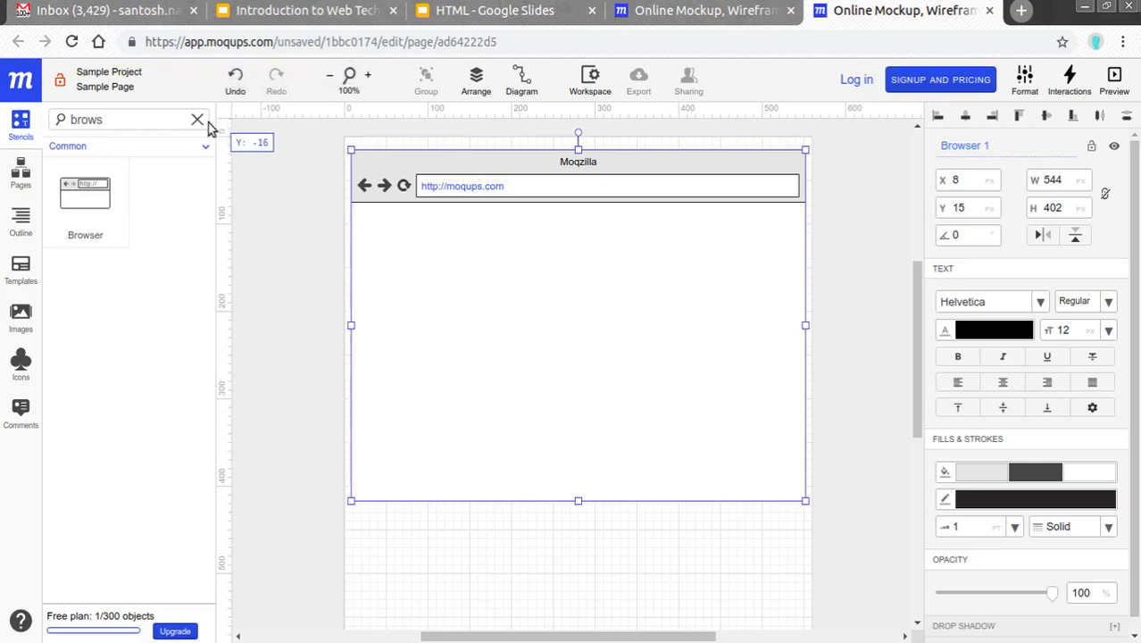
Clear the stencil search so the full library shows again
left_click(173, 121)
key("BackSpace")
key("BackSpace")
key("BackSpace")
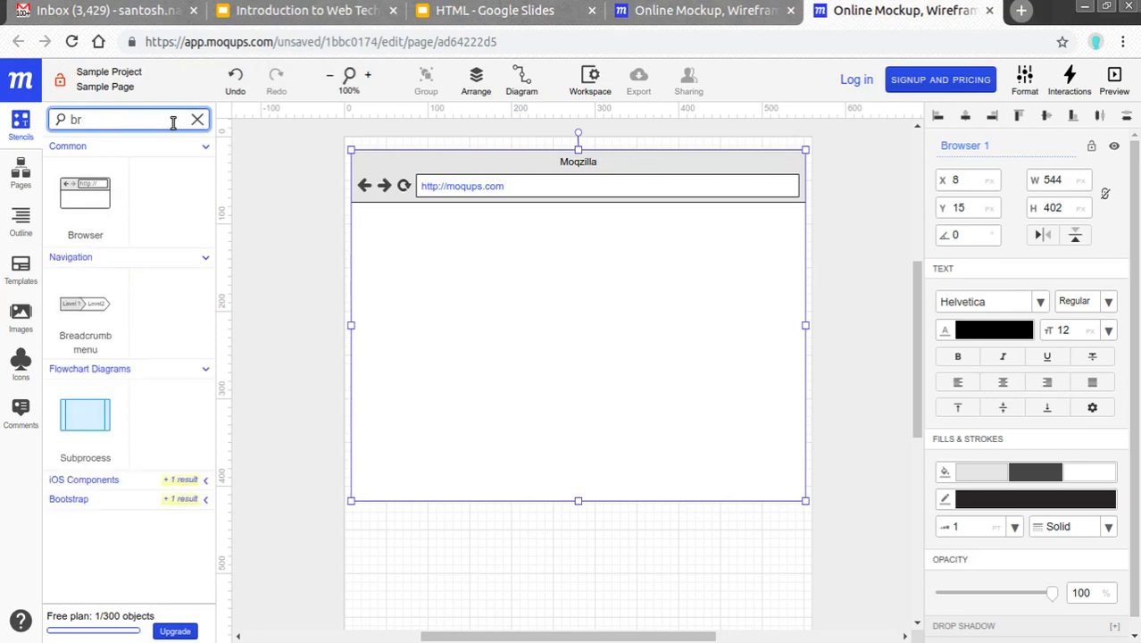
key("BackSpace")
key("BackSpace")
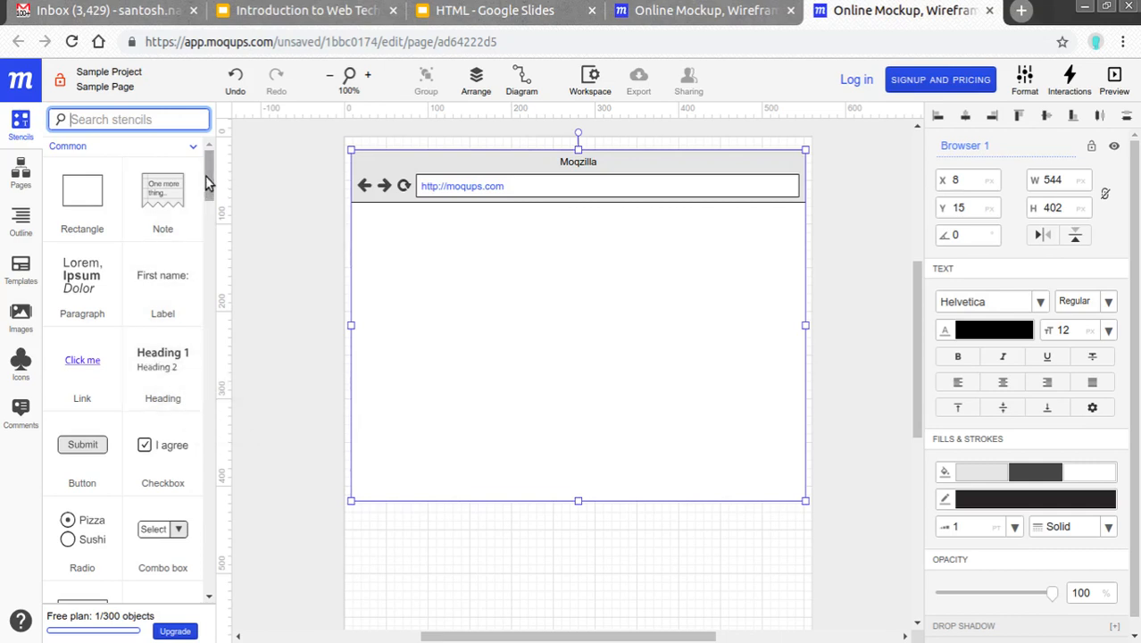
scroll(198, 205, "down", 4)
scroll(205, 207, "down", 5)
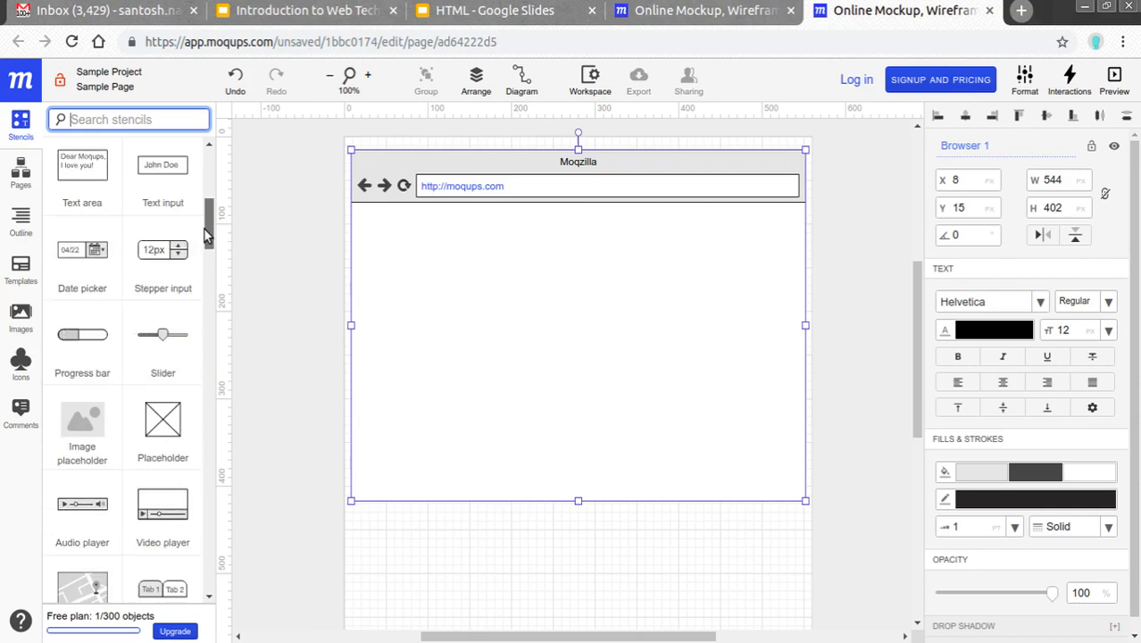
scroll(205, 212, "down", 2)
scroll(204, 215, "down", 2)
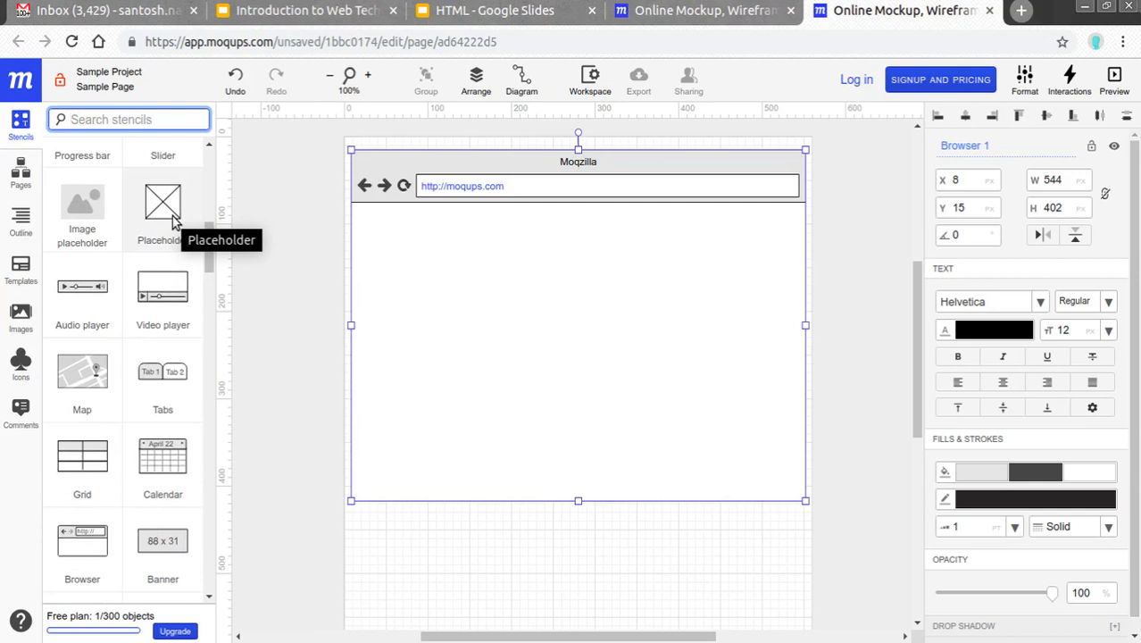
Place a Placeholder in the frame's top-left and shrink it to a small logo box, about 74 × 61
left_click_drag(158, 216, 371, 223)
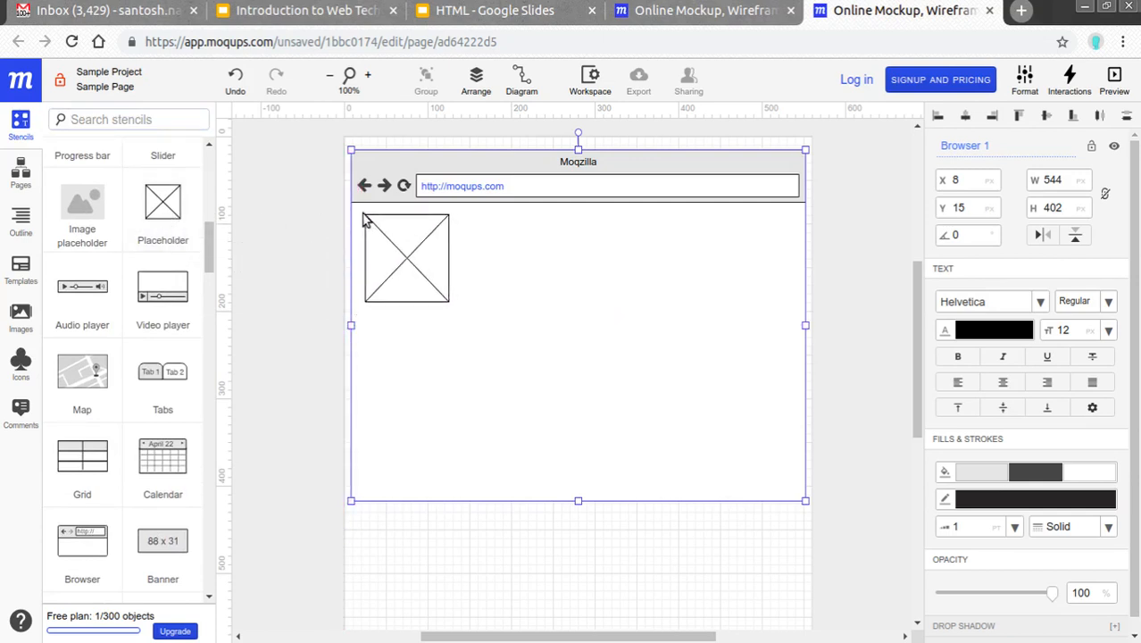
left_click_drag(371, 223, 357, 215)
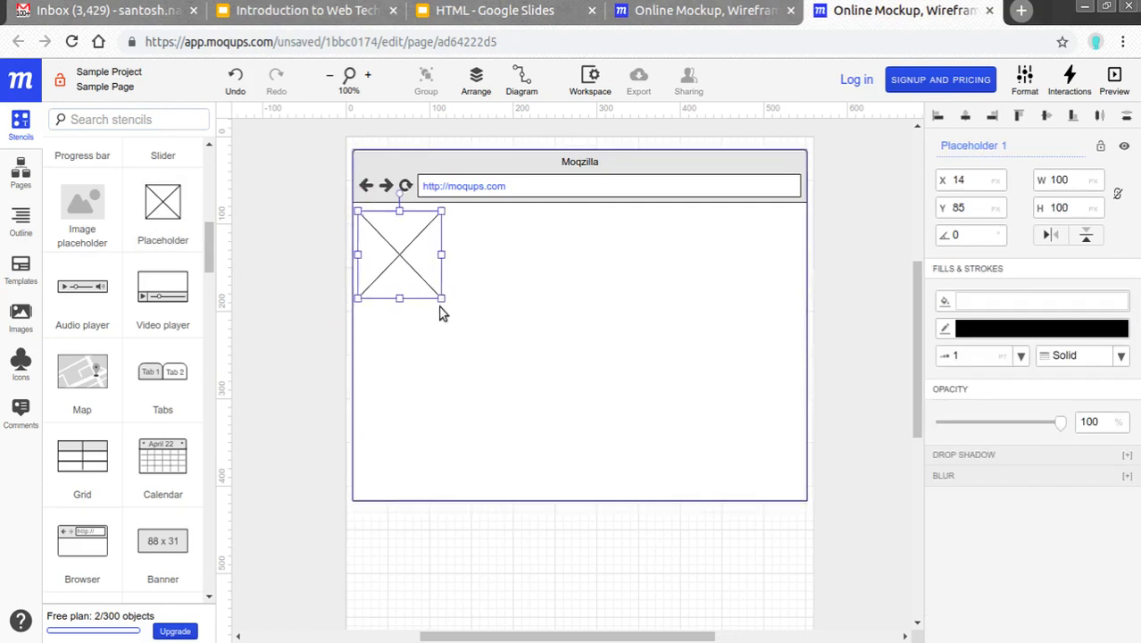
left_click_drag(436, 297, 419, 271)
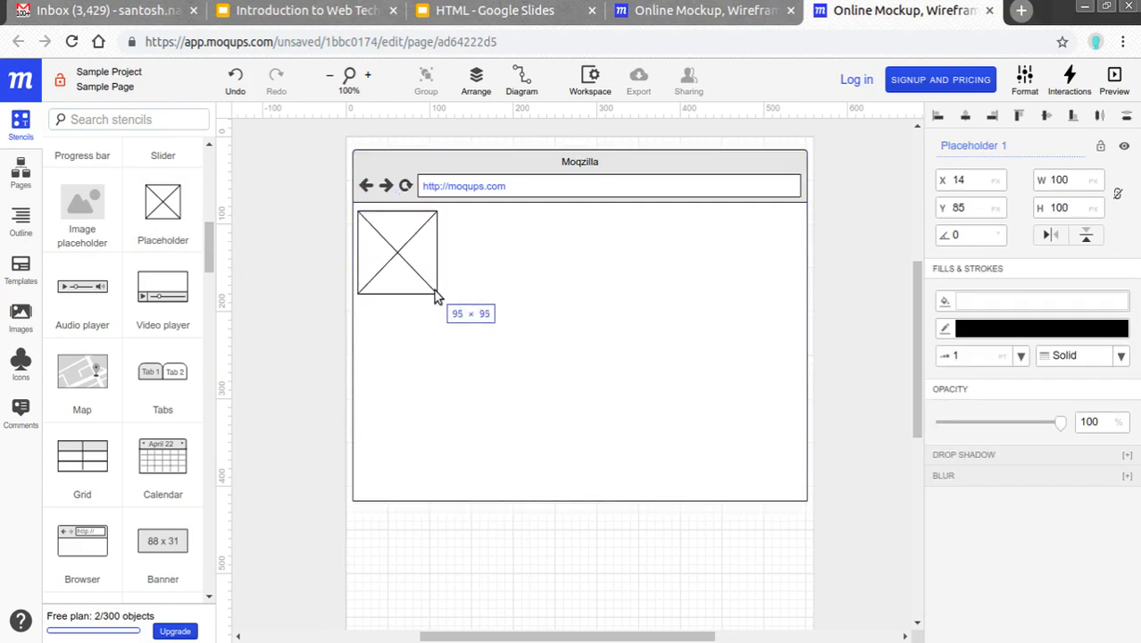
left_click(509, 239)
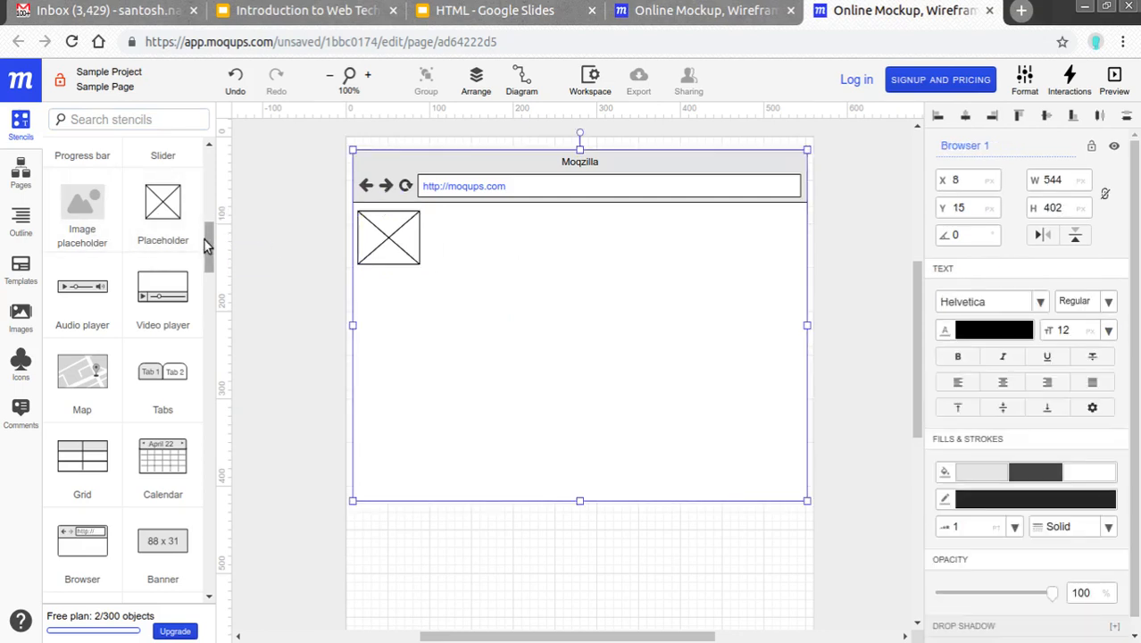
left_click_drag(204, 240, 204, 178)
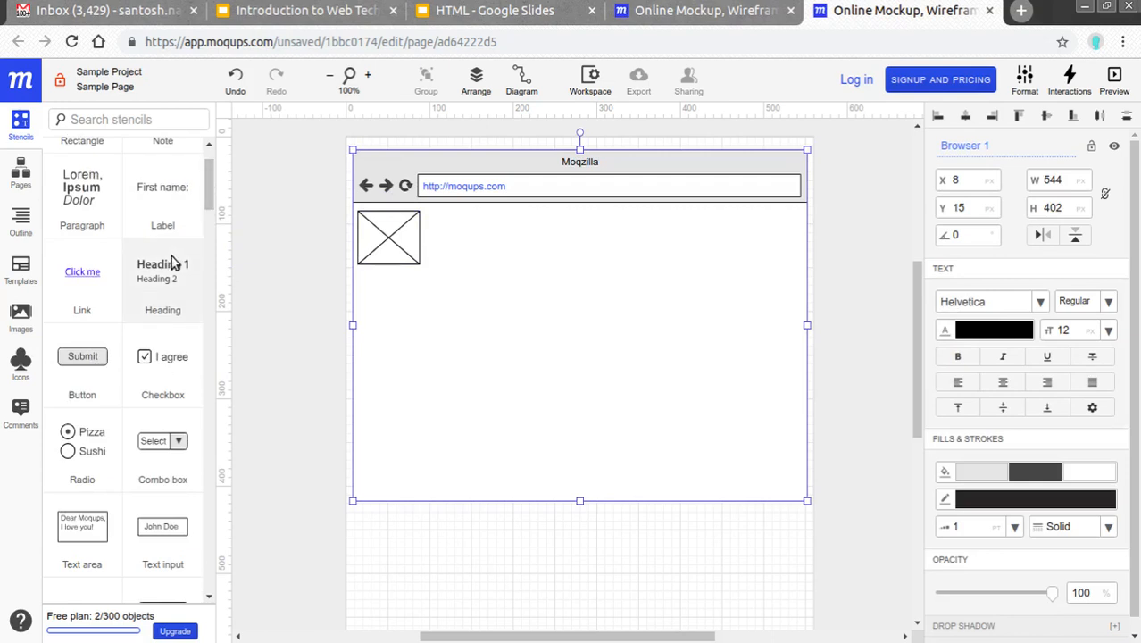
Add a heading with the person's name right of the logo, and a second heading below it
left_click_drag(175, 262, 438, 216)
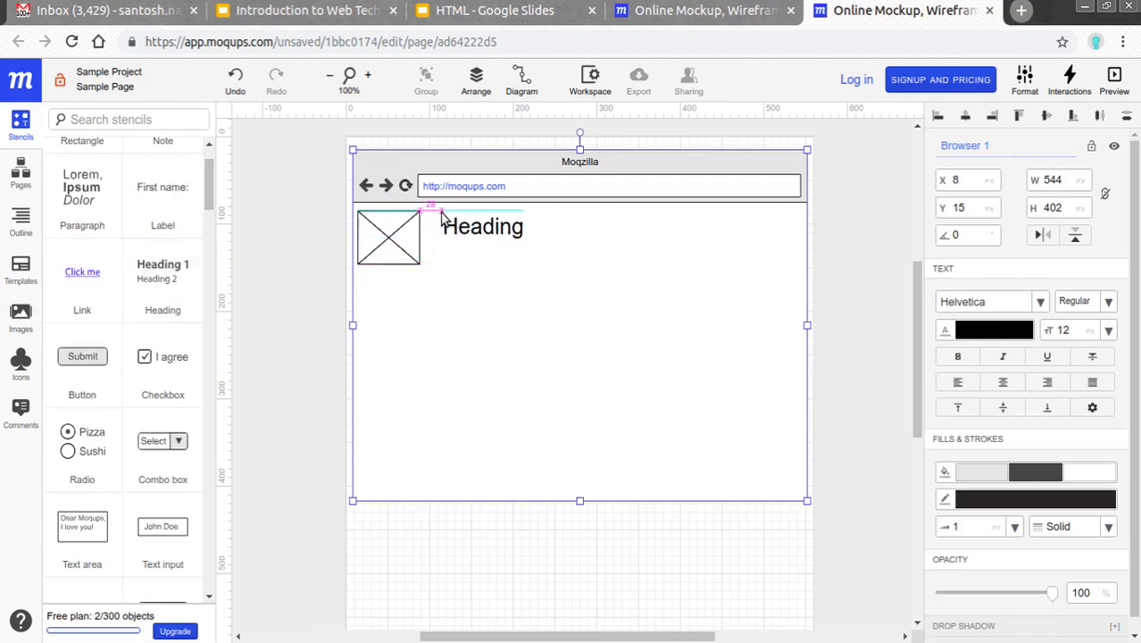
left_click_drag(437, 217, 438, 218)
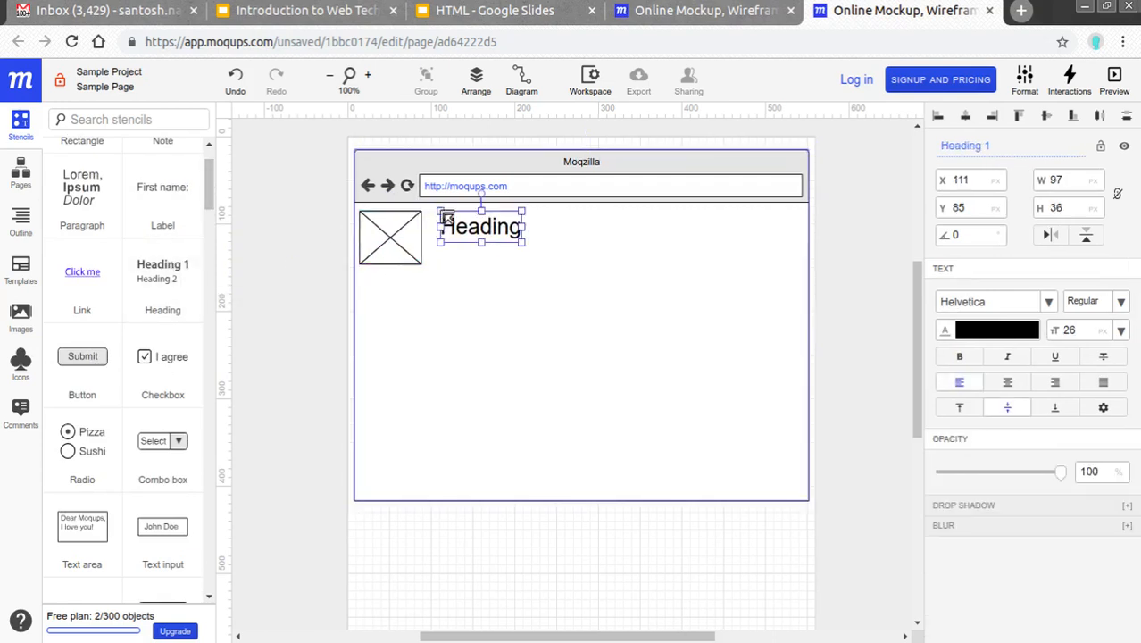
double_click(459, 232)
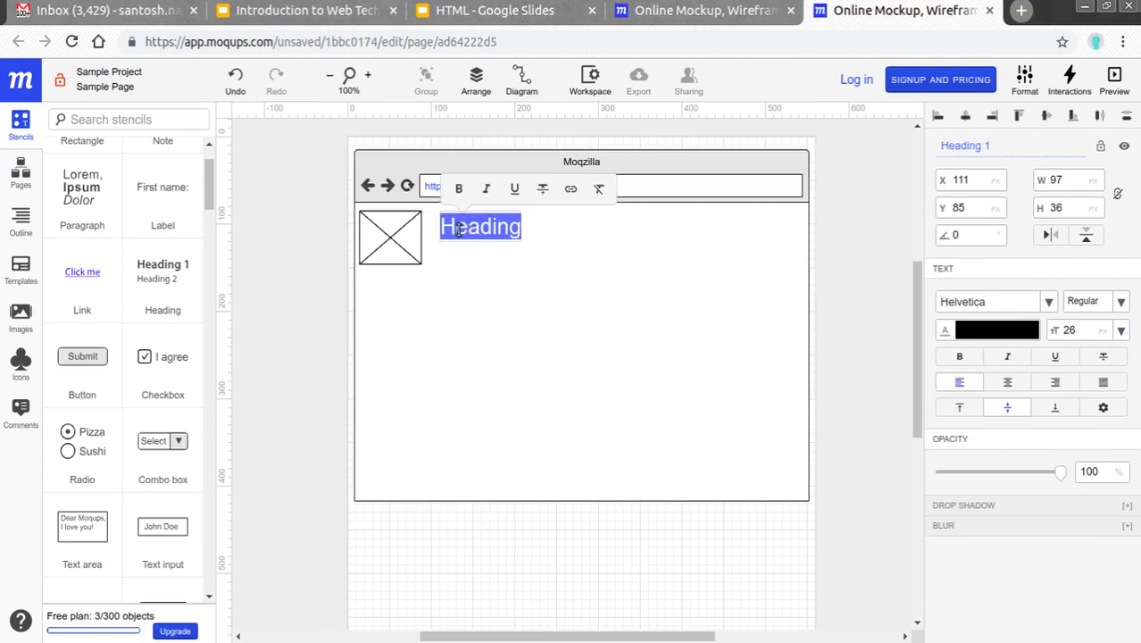
type("San")
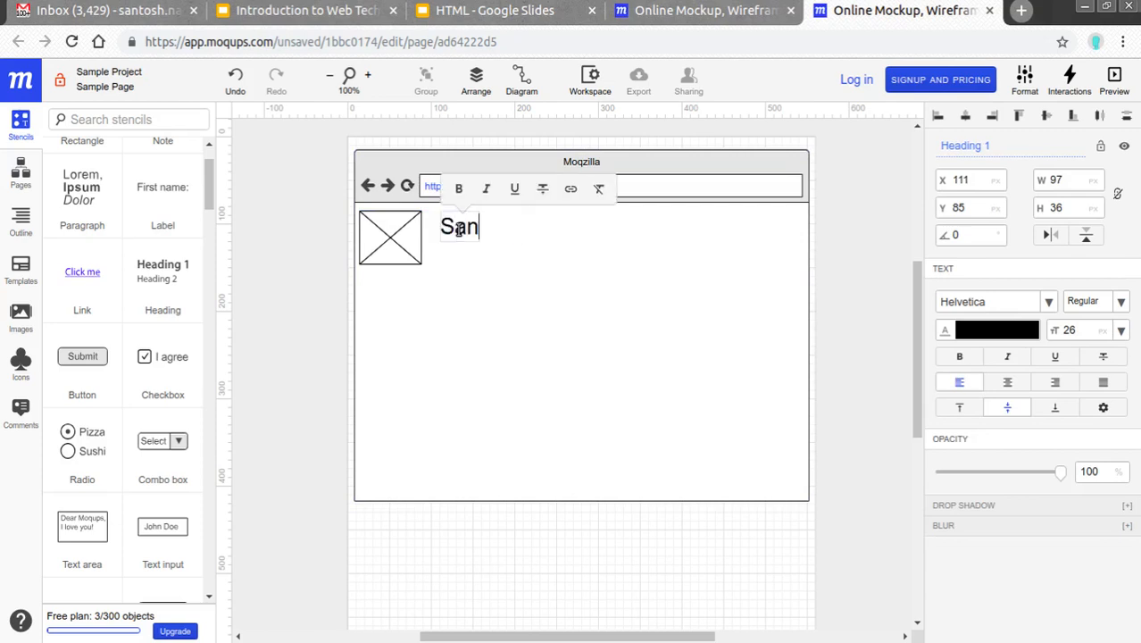
type("tosh Nagargo")
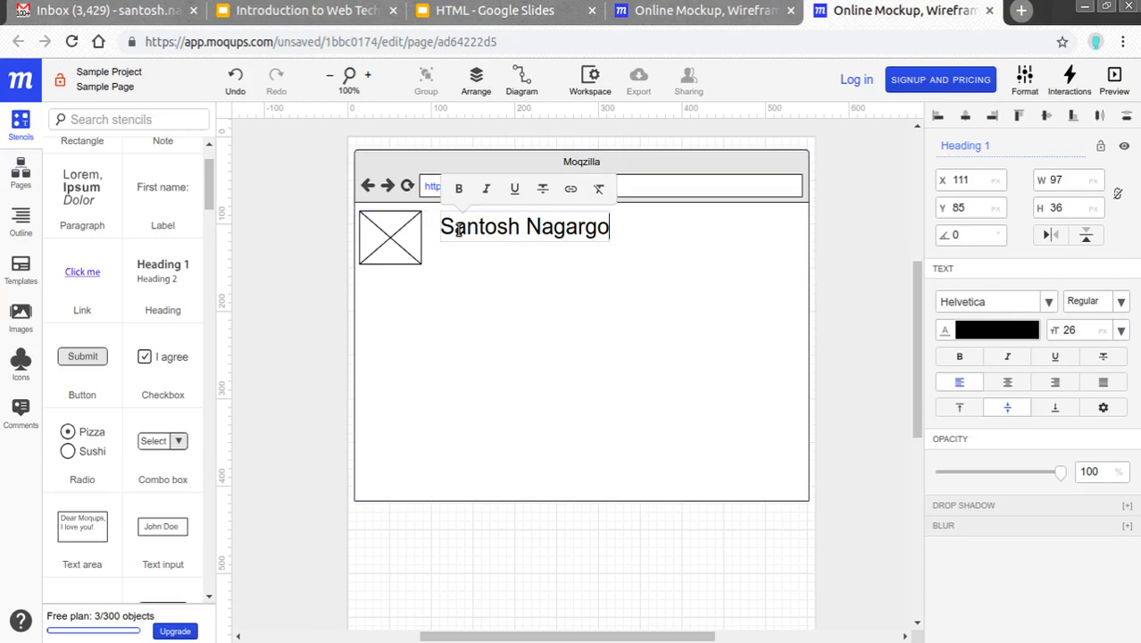
type("je")
key("Escape")
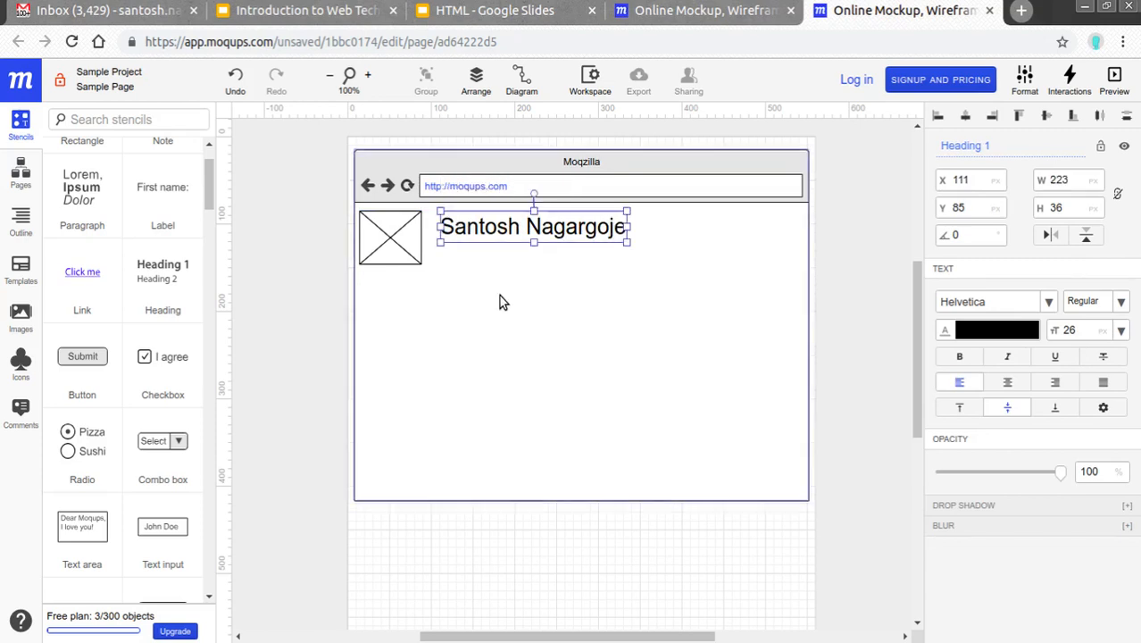
mouse_move(181, 274)
left_mouse_down()
mouse_move(447, 257)
mouse_move(446, 231)
mouse_move(485, 262)
left_mouse_up()
Make the second heading read 'Assistant Professor' at font size 18 and deselect it
double_click(488, 259)
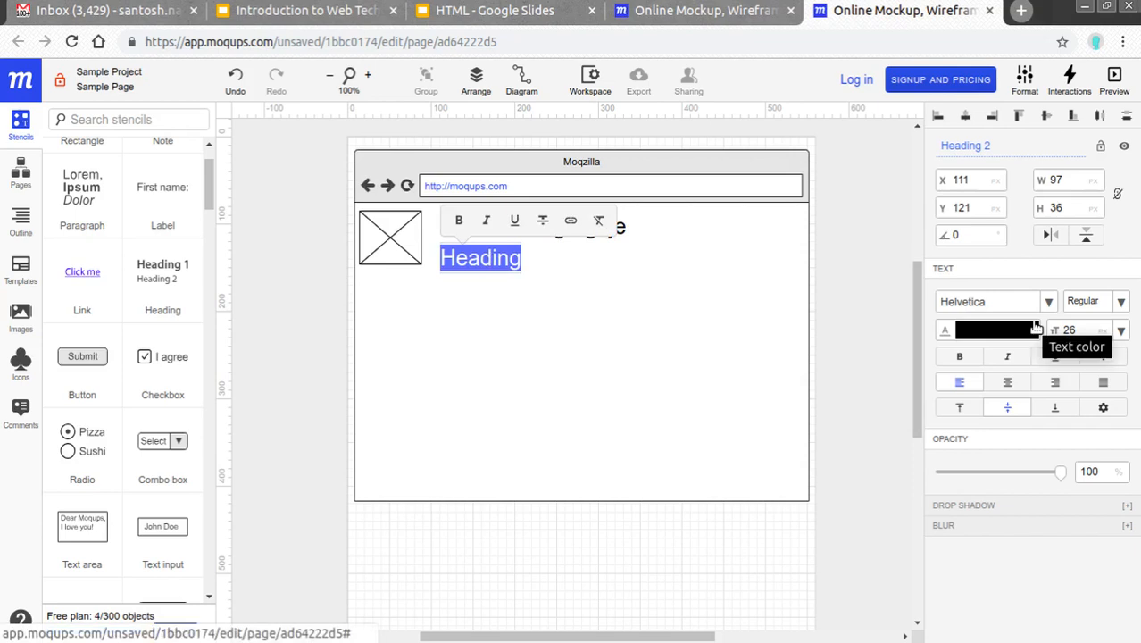
left_click(1122, 332)
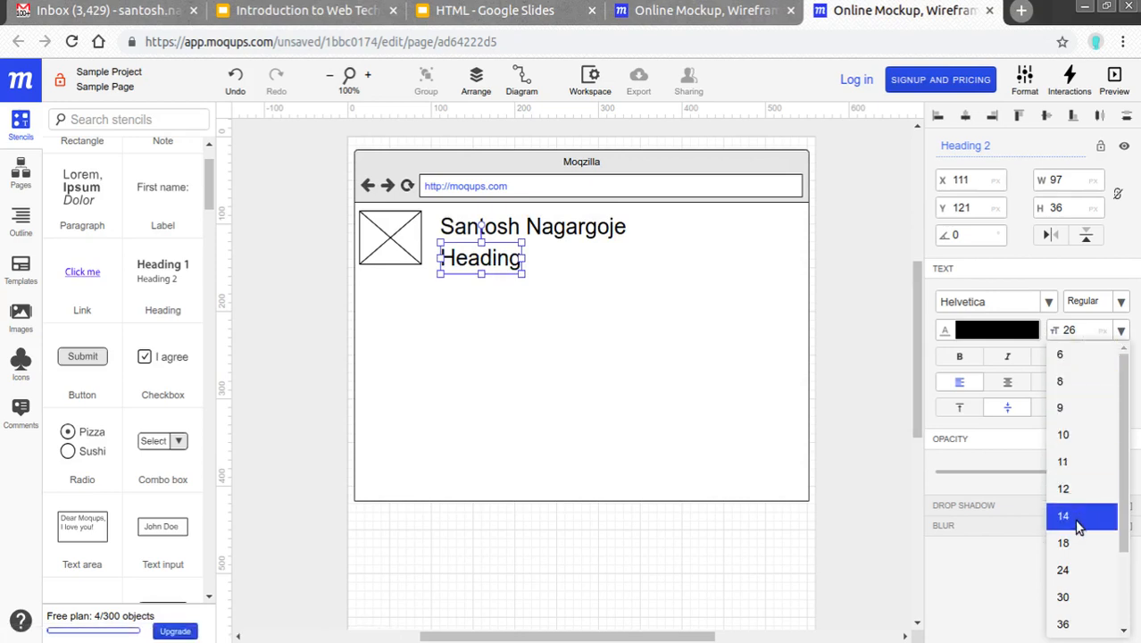
left_click(1076, 542)
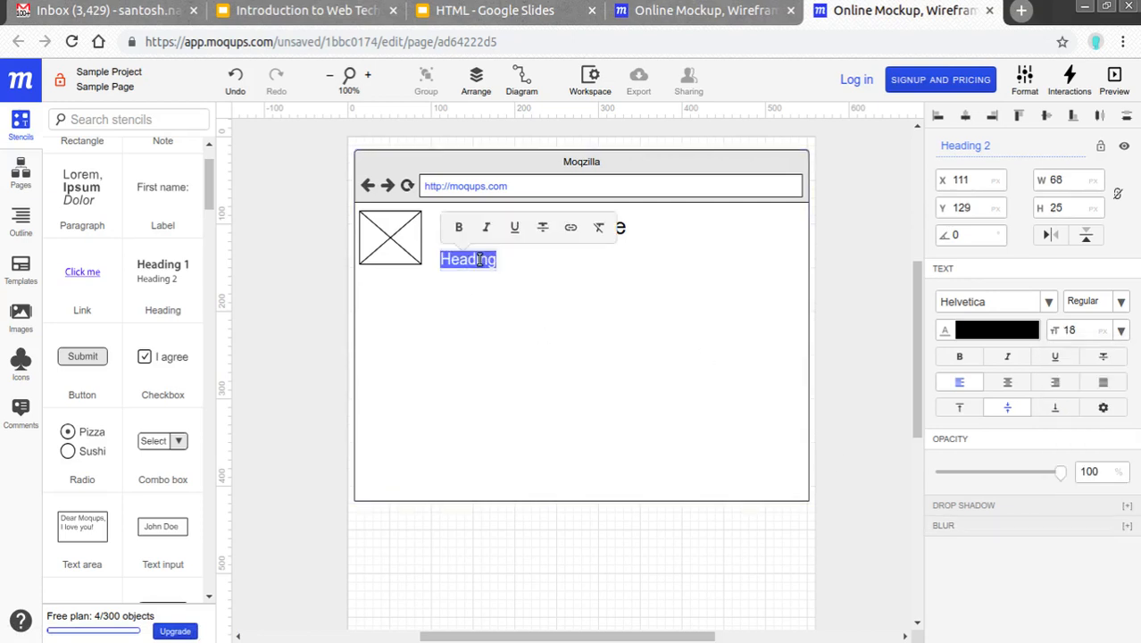
type("Assi")
type("stan")
key("BackSpace")
key("BackSpace")
key("BackSpace")
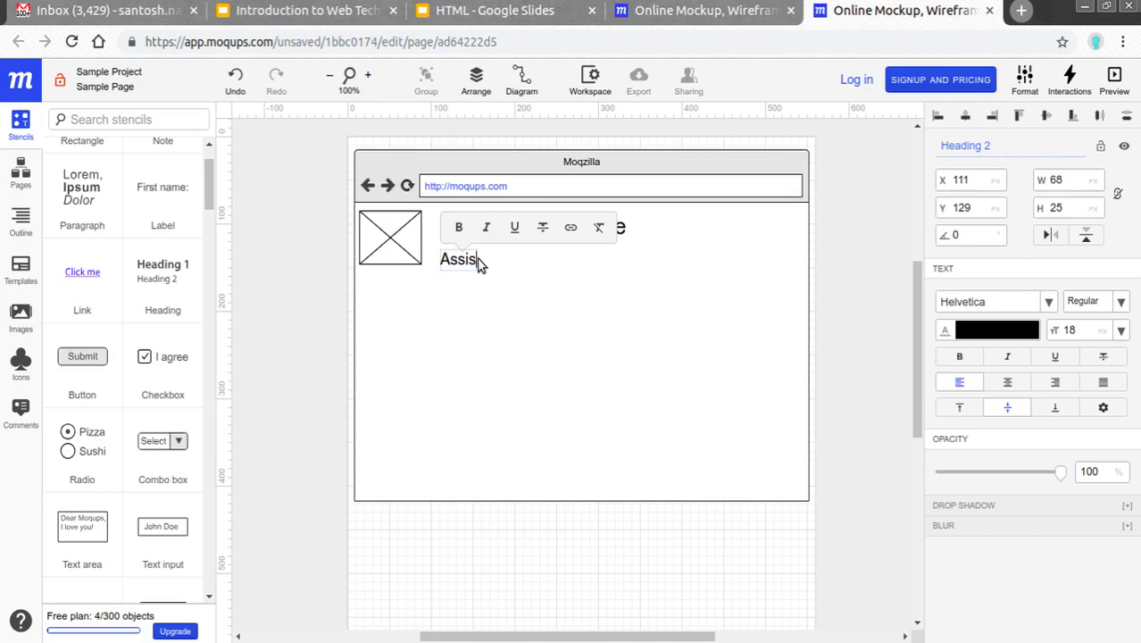
type("tant")
type(" Professor")
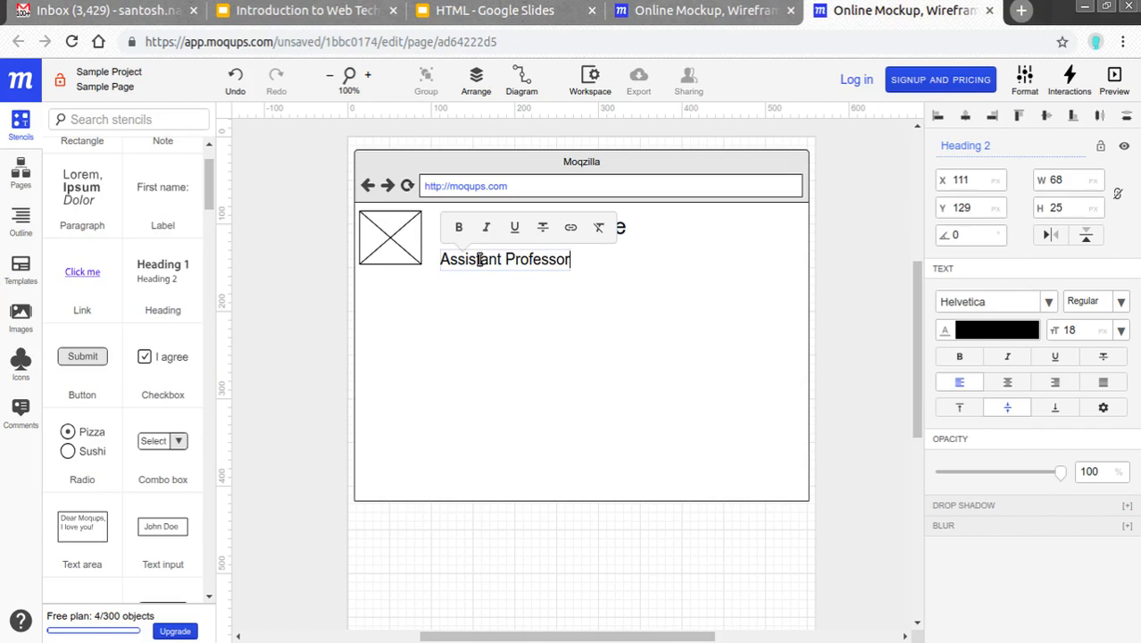
key("Escape")
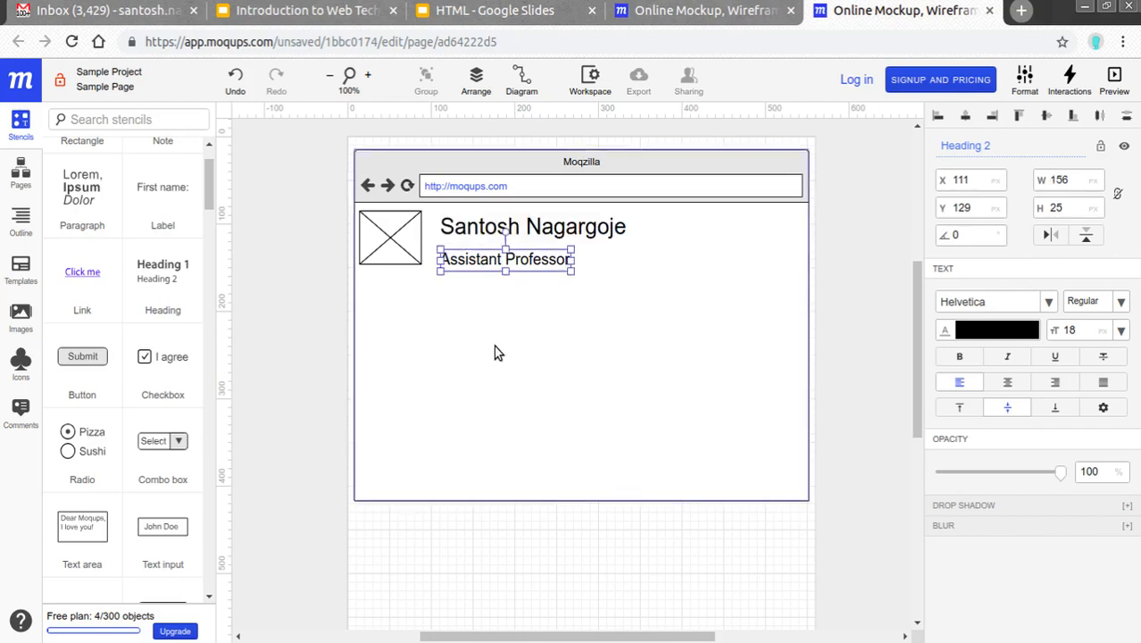
left_click(497, 351)
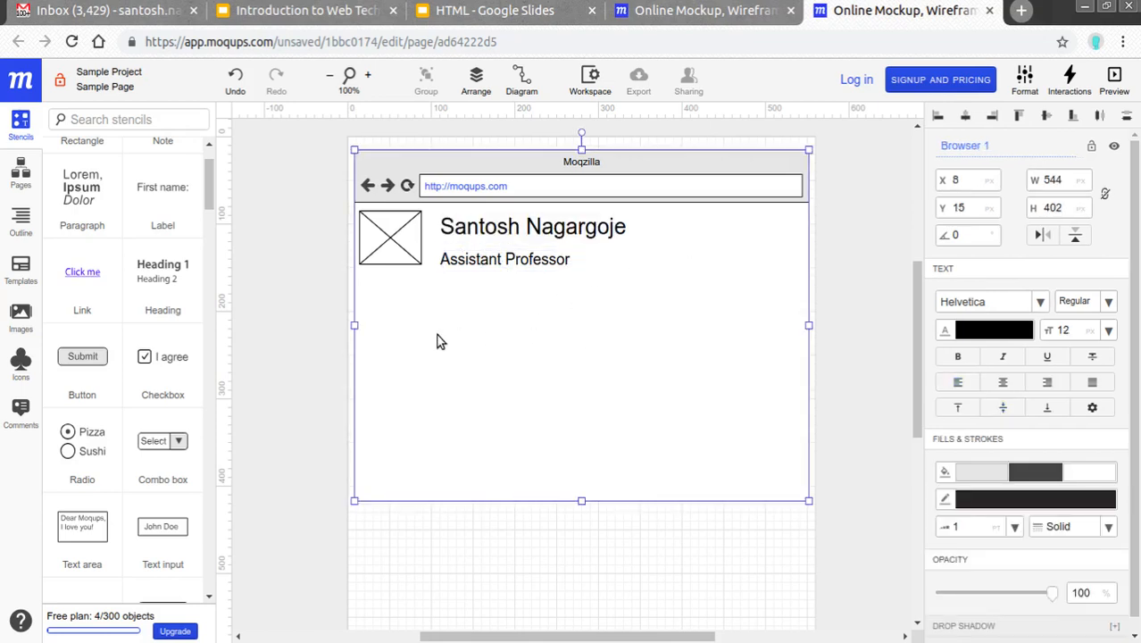
Place a Horizontal menu below the headings and change its first label to Home
left_click(120, 125)
type("menu")
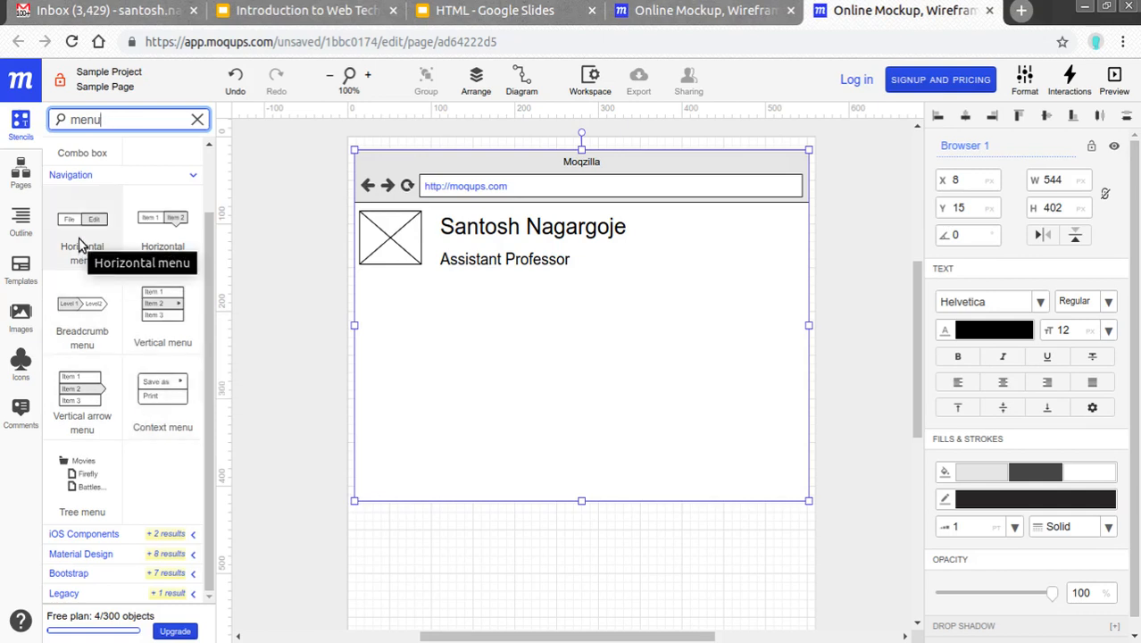
left_click_drag(78, 238, 360, 286)
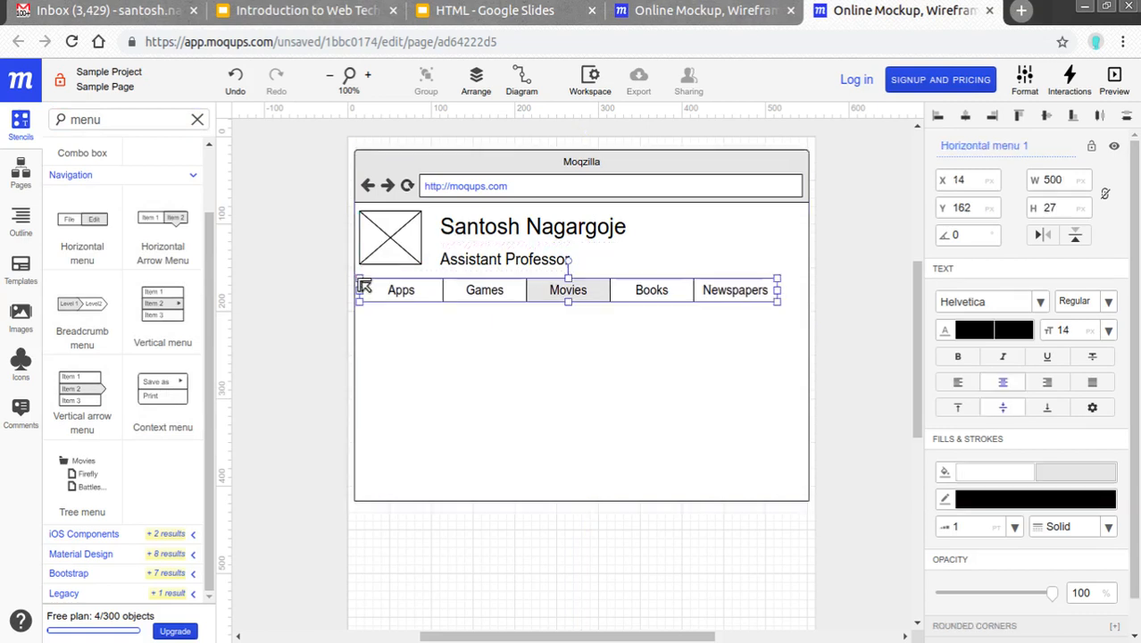
double_click(401, 294)
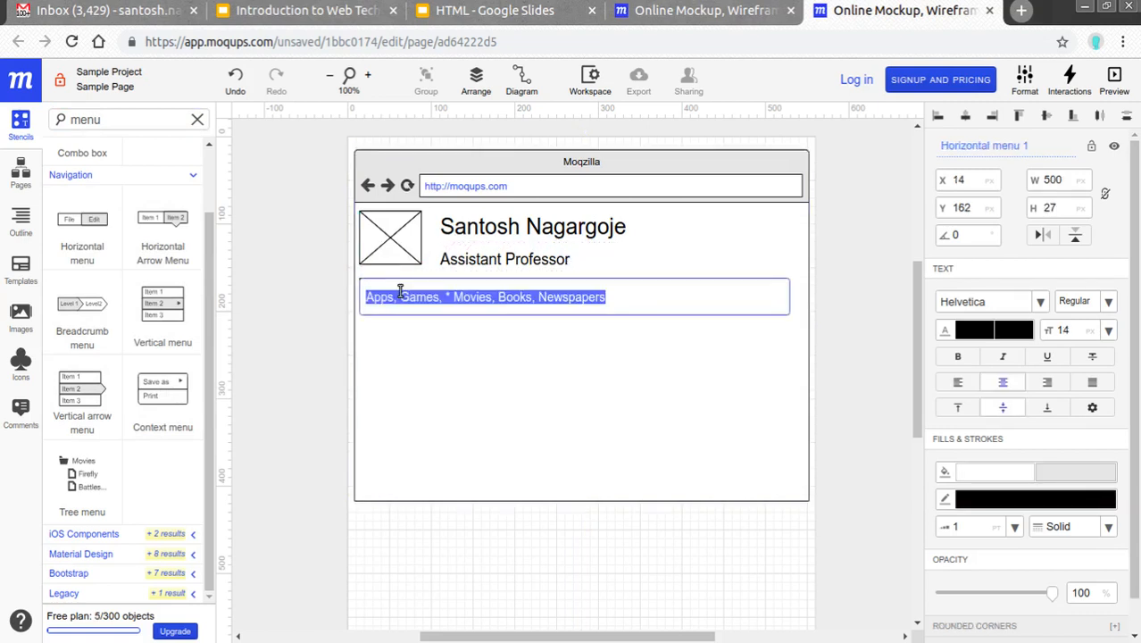
key("End")
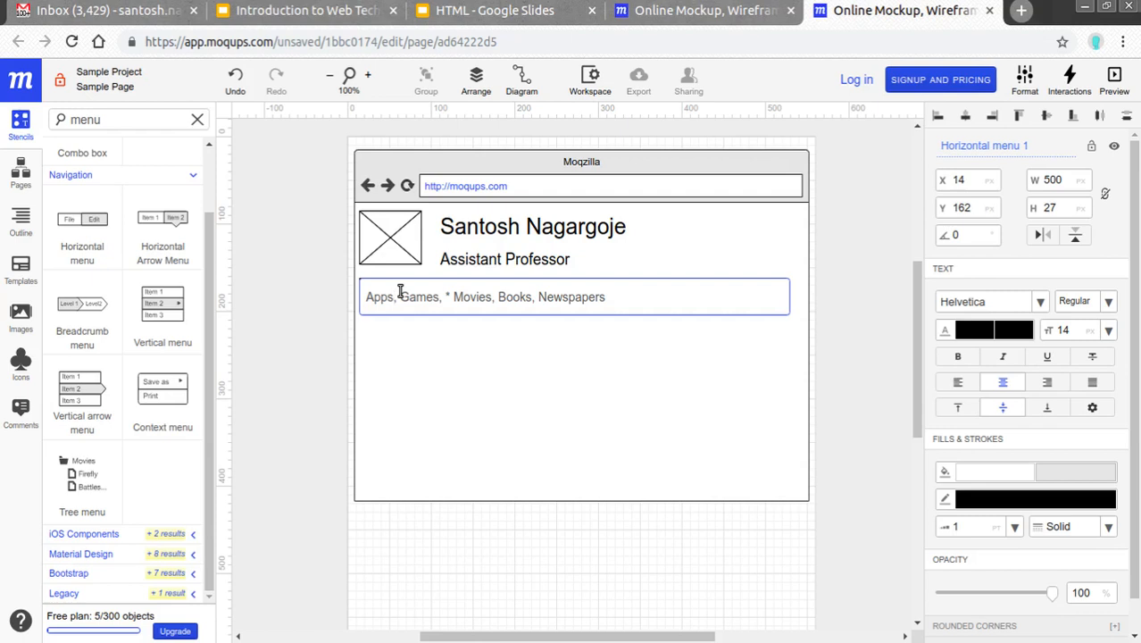
key("BackSpace")
key("BackSpace")
key("BackSpace")
key("BackSpace")
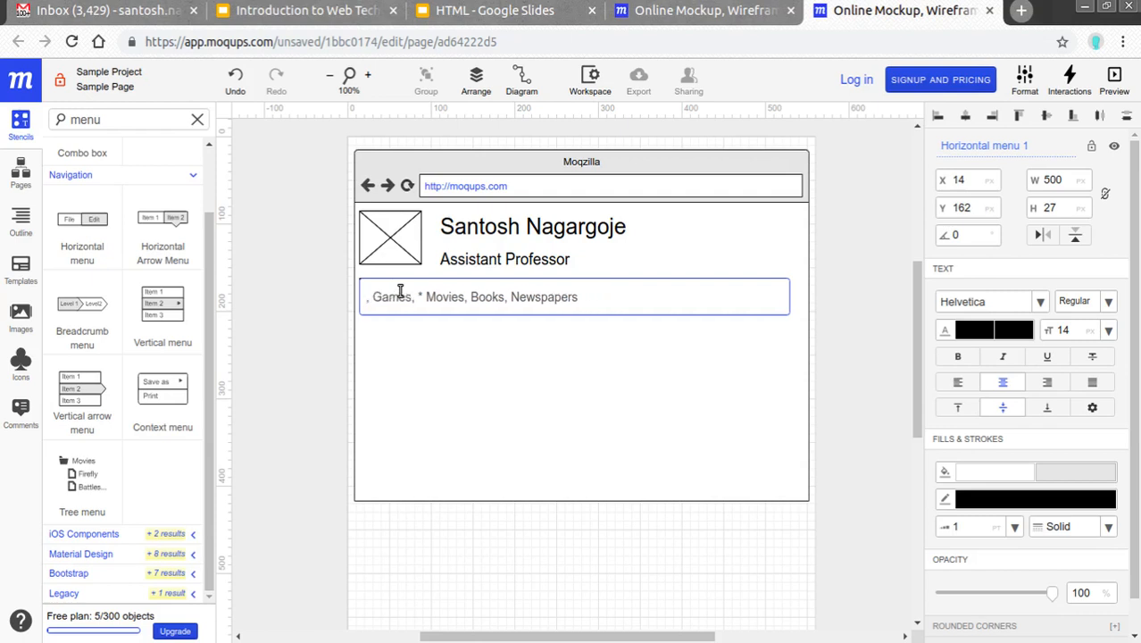
type("HO")
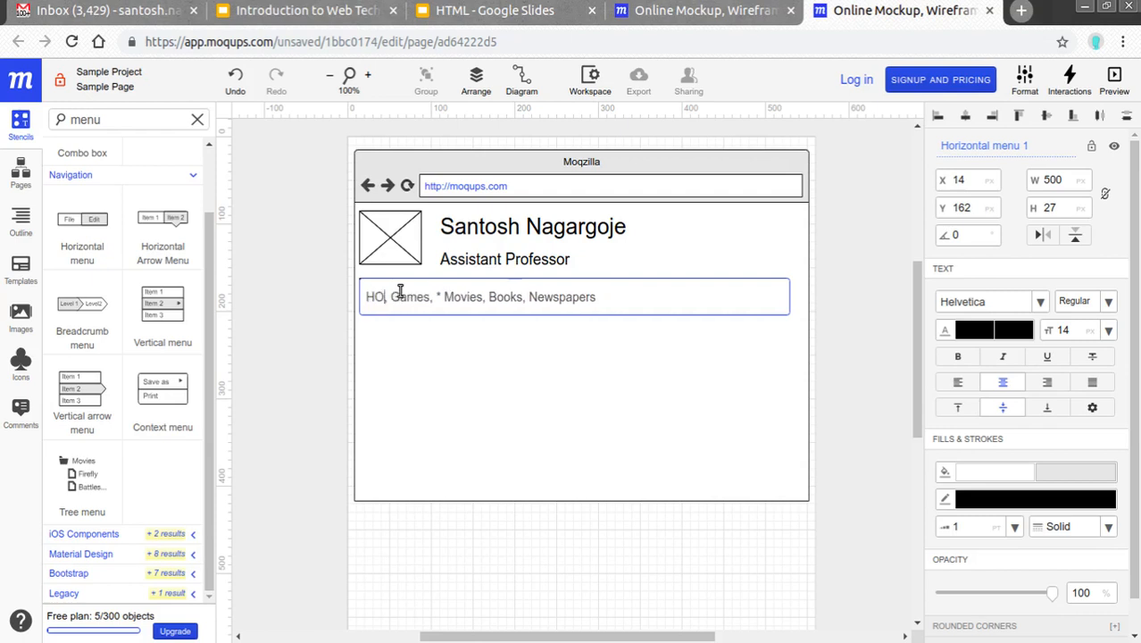
type("me")
key("BackSpace")
key("BackSpace")
key("BackSpace")
type("ome")
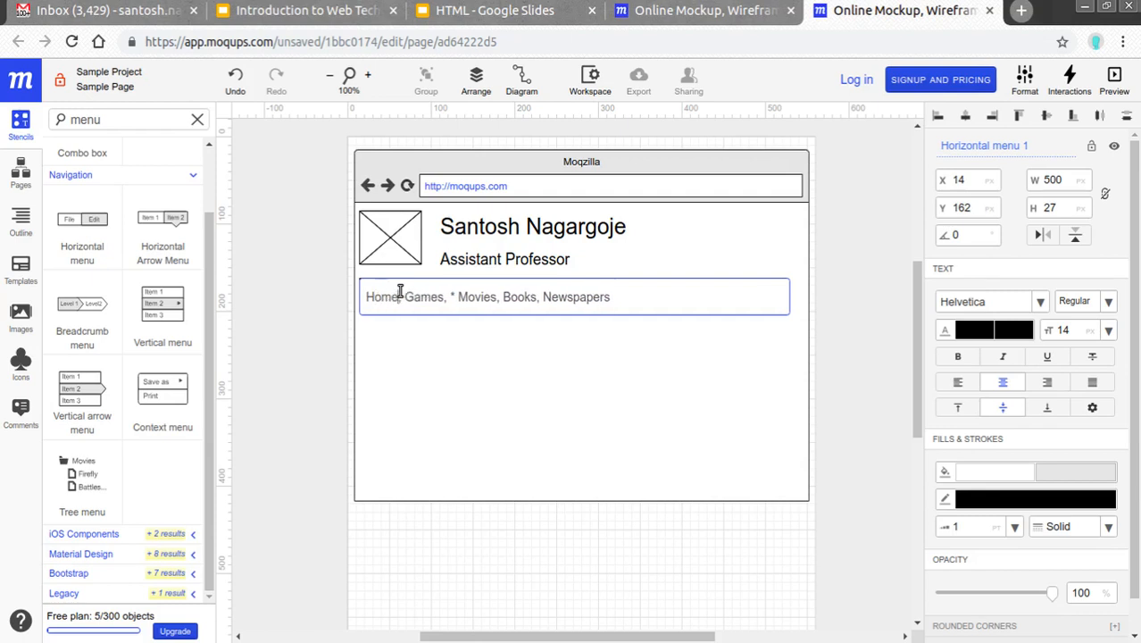
Replace the remaining labels with About, * Skills, Education and Contact
key("Right")
key("Right")
key("shift+Right")
key("shift+Right")
key("shift+Right")
key("BackSpace")
type("A")
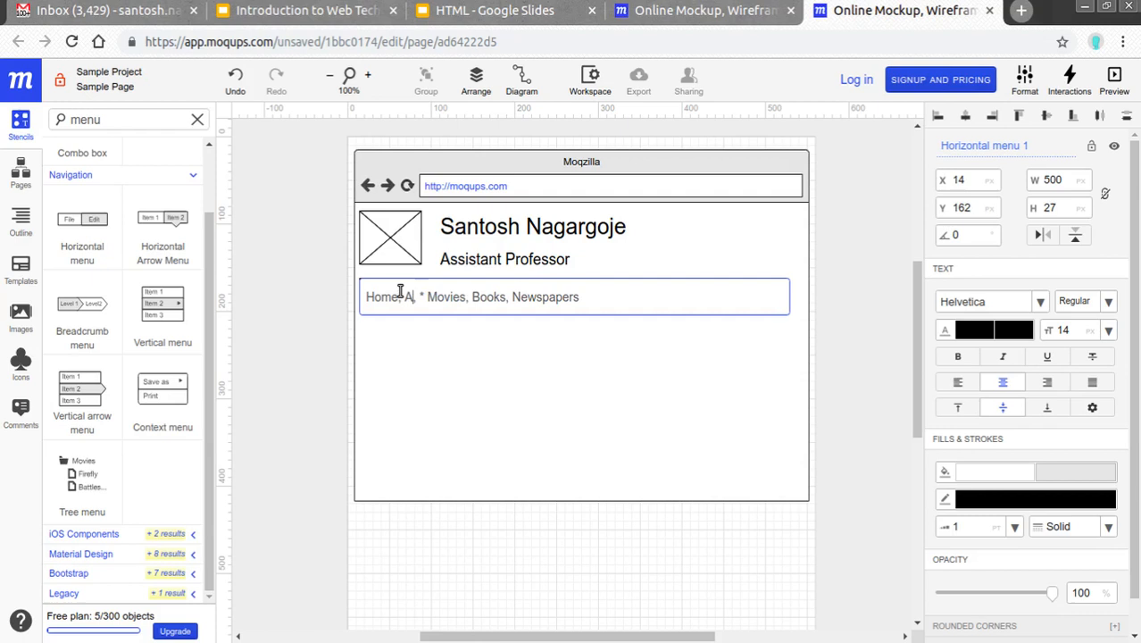
type("bout")
key("Right")
key("Right")
key("Right")
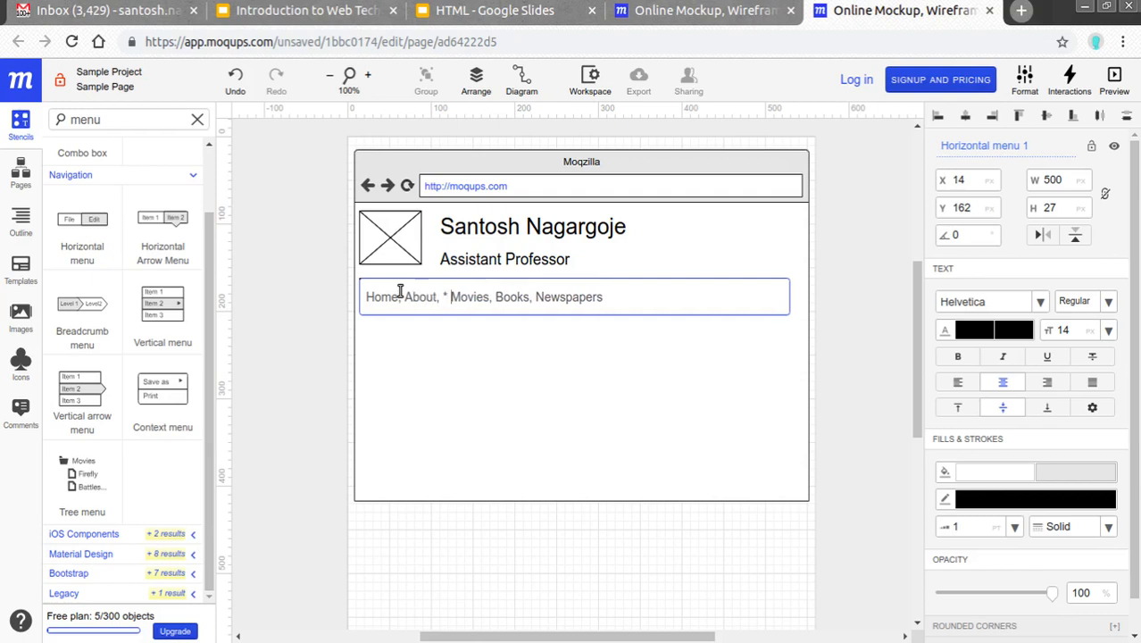
key("Right")
key("shift+Right")
key("shift+Right")
key("shift+Right")
key("shift+Right")
key("shift+Right")
key("BackSpace")
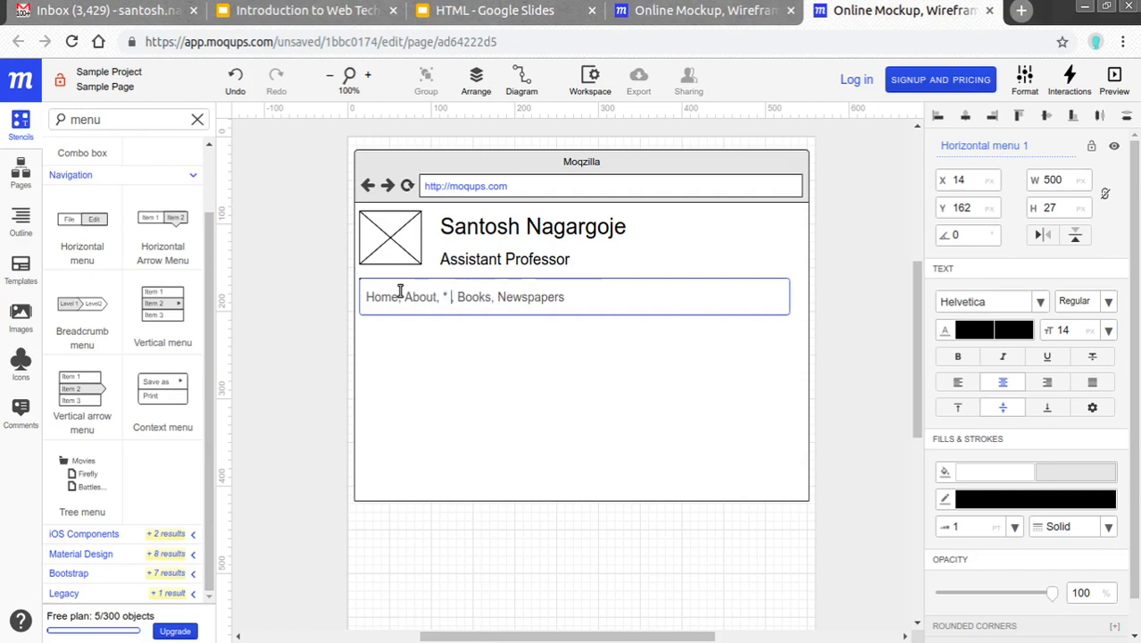
type("Skills")
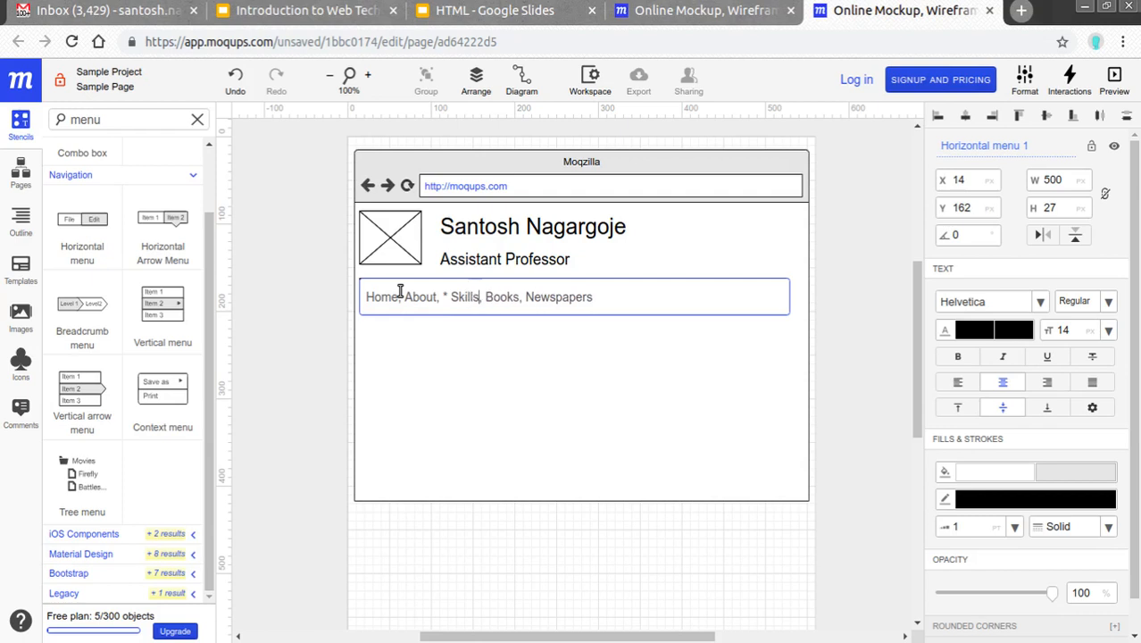
key("shift+Right")
key("shift+Right")
key("shift+Right")
key("shift+Right")
key("BackSpace")
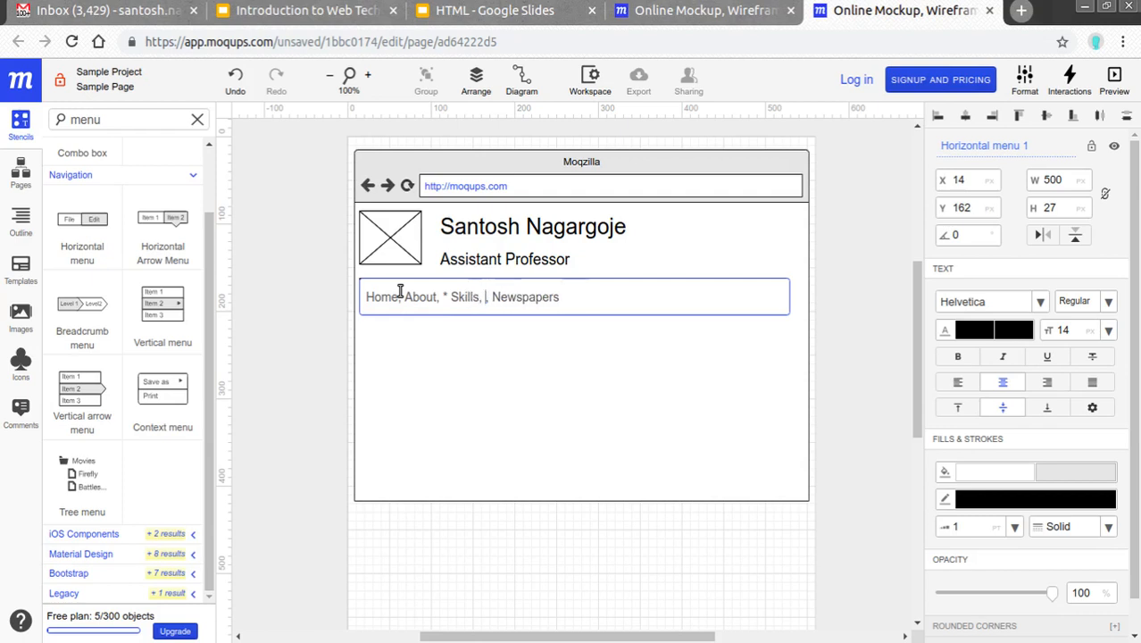
type("Educ")
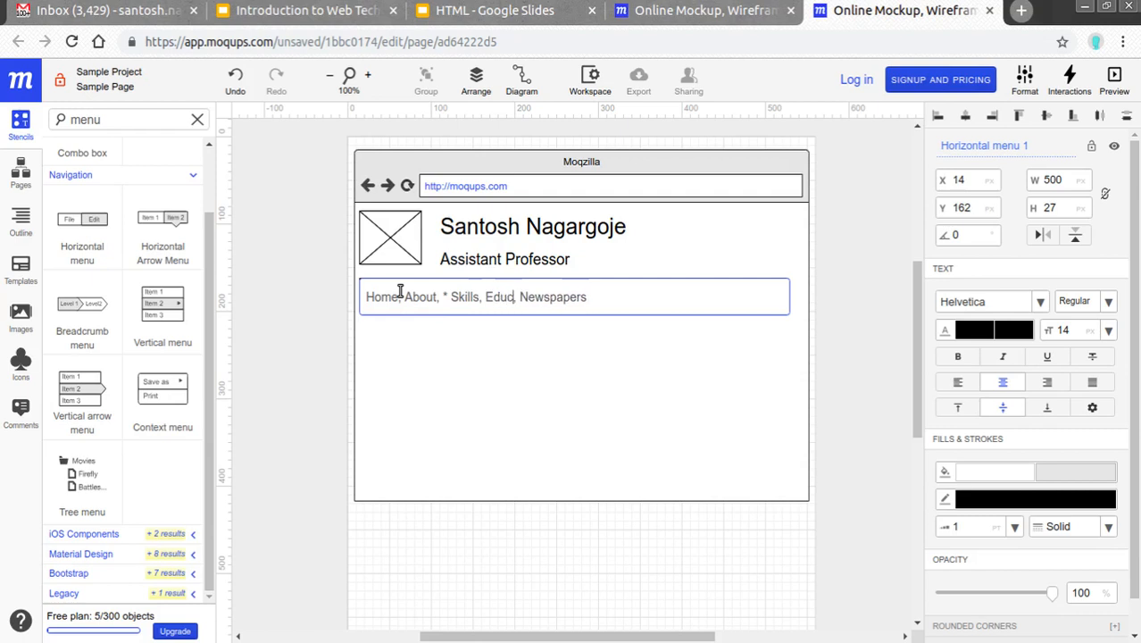
type("ation,")
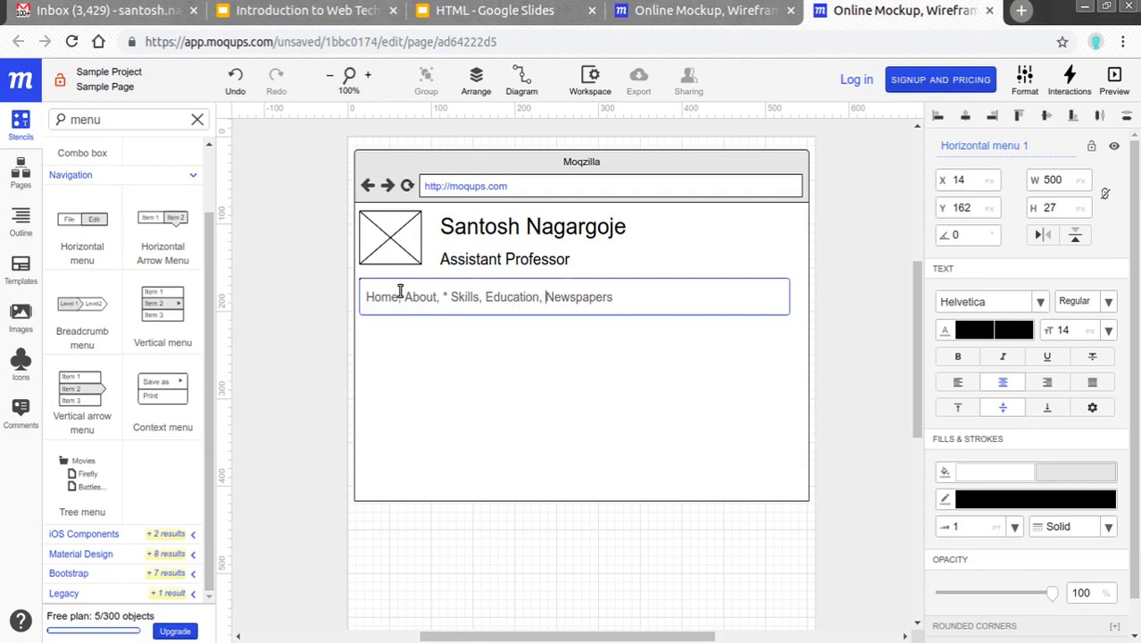
key("shift+Right")
key("shift+Right")
key("shift+Right")
key("shift+Right")
key("BackSpace")
type("C")
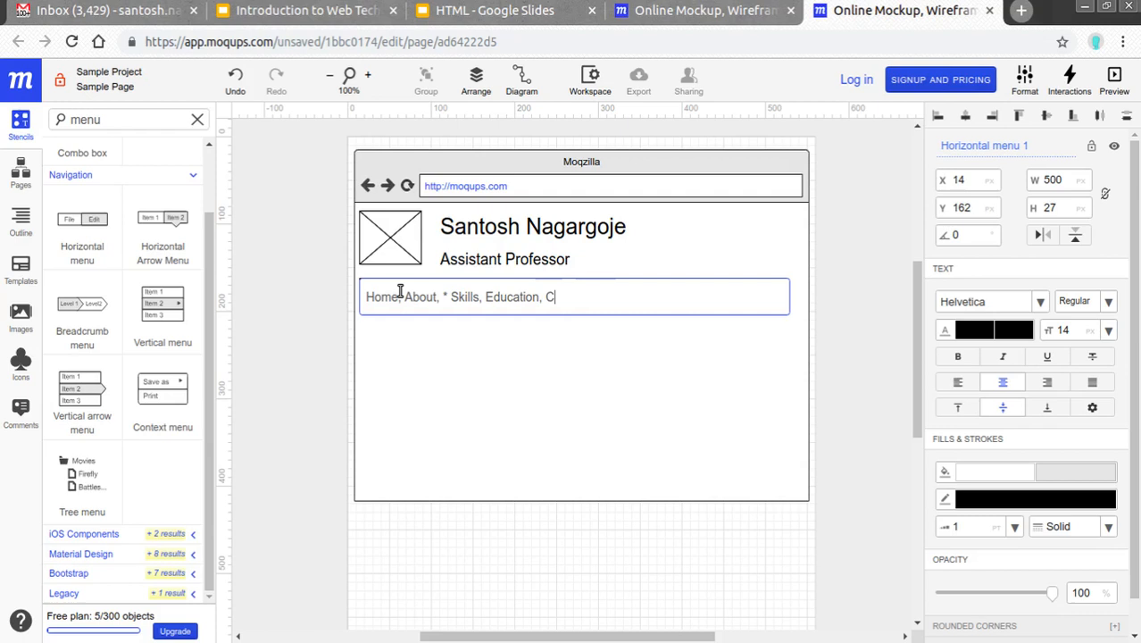
type("ontact")
key("Return")
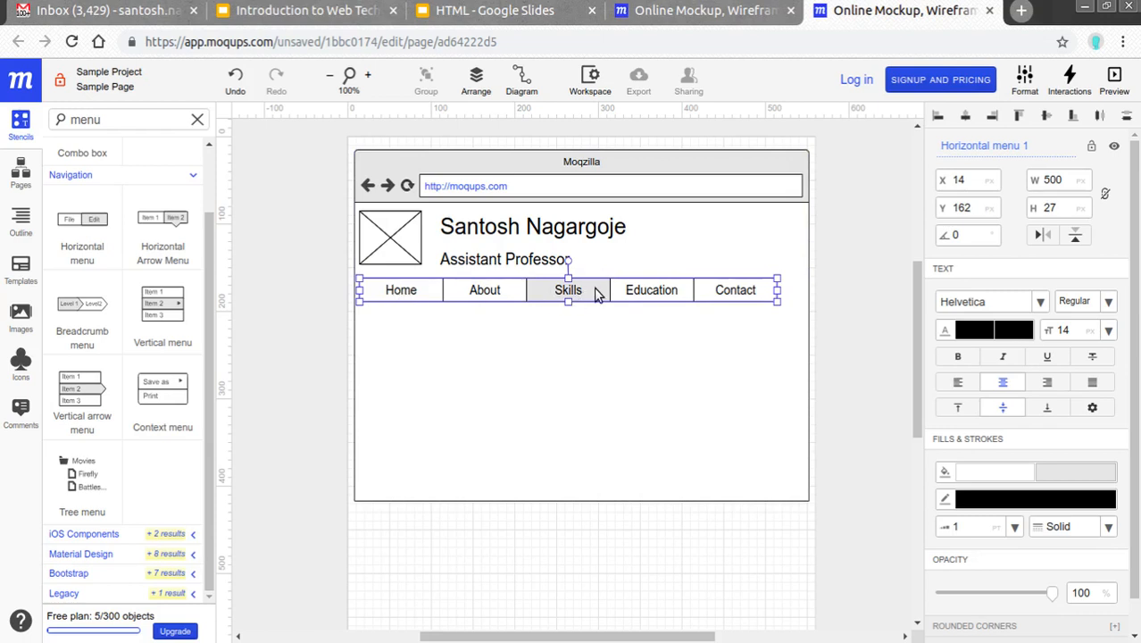
Move the active-item asterisk from Skills to Home and widen the menu to 518 across the frame
double_click(597, 295)
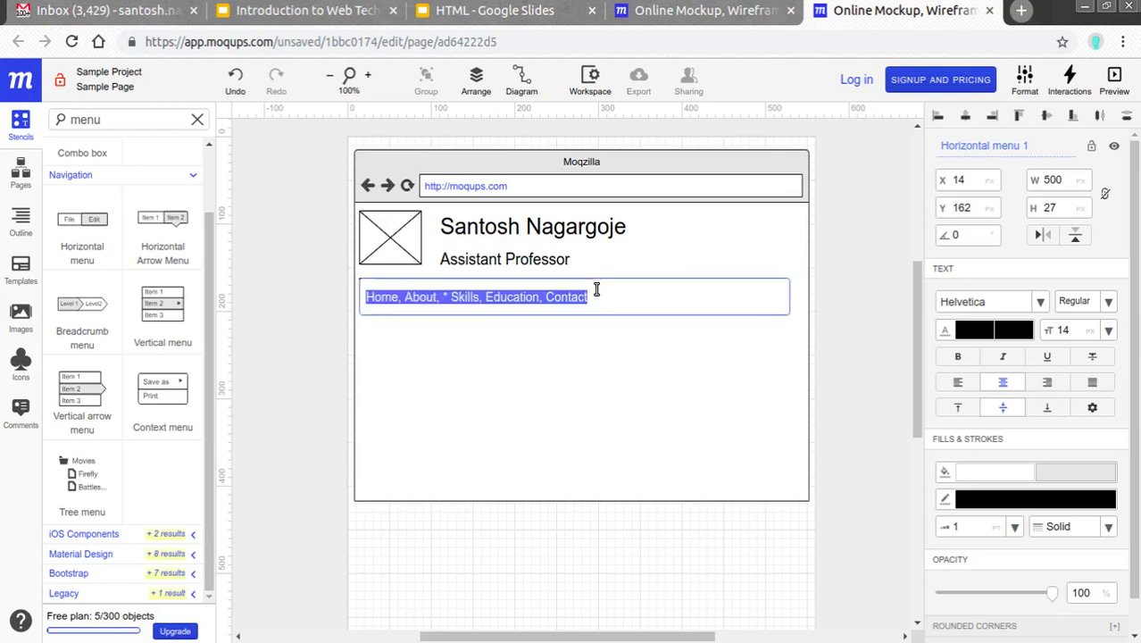
left_click(454, 300)
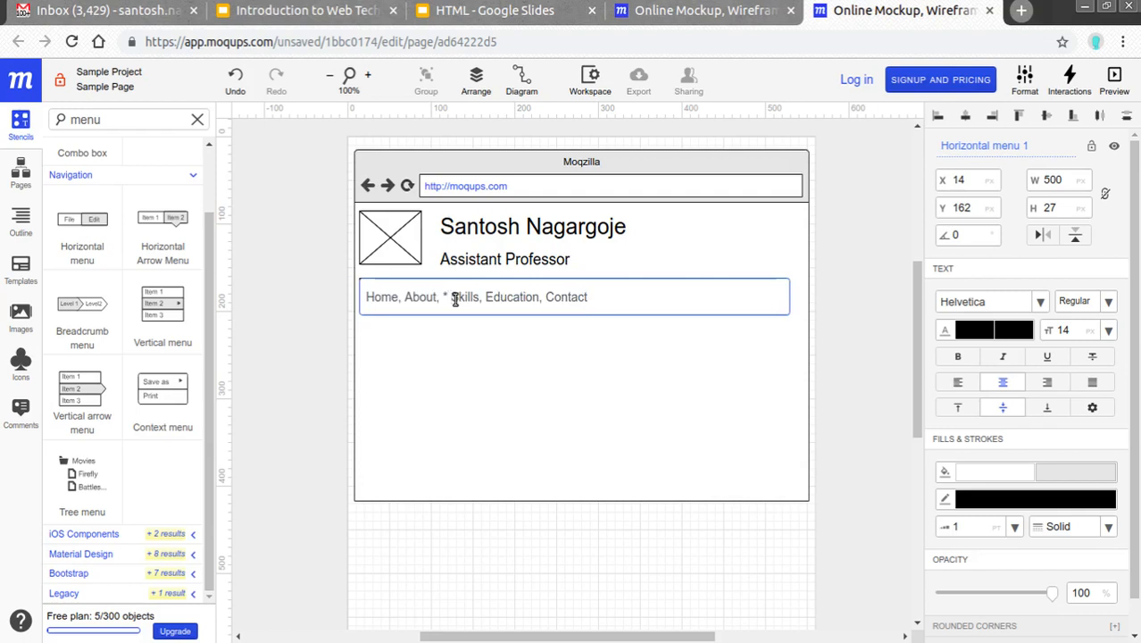
key("shift+Left")
key("shift+Left")
key("BackSpace")
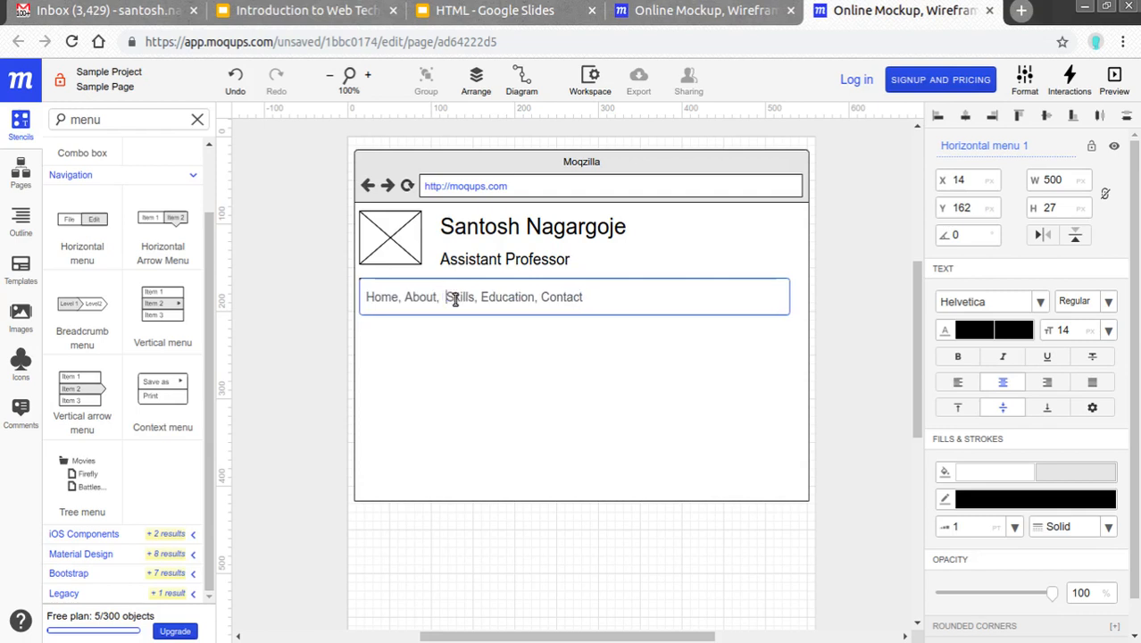
key("BackSpace")
key("Left")
key("Left")
key("Left")
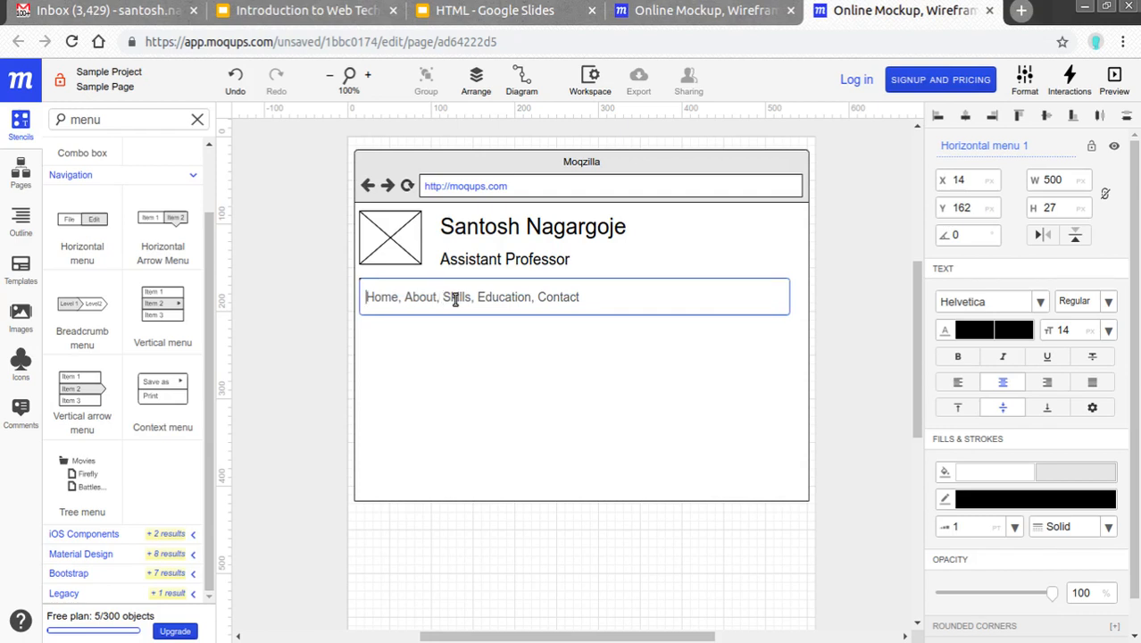
type("*")
key("Escape")
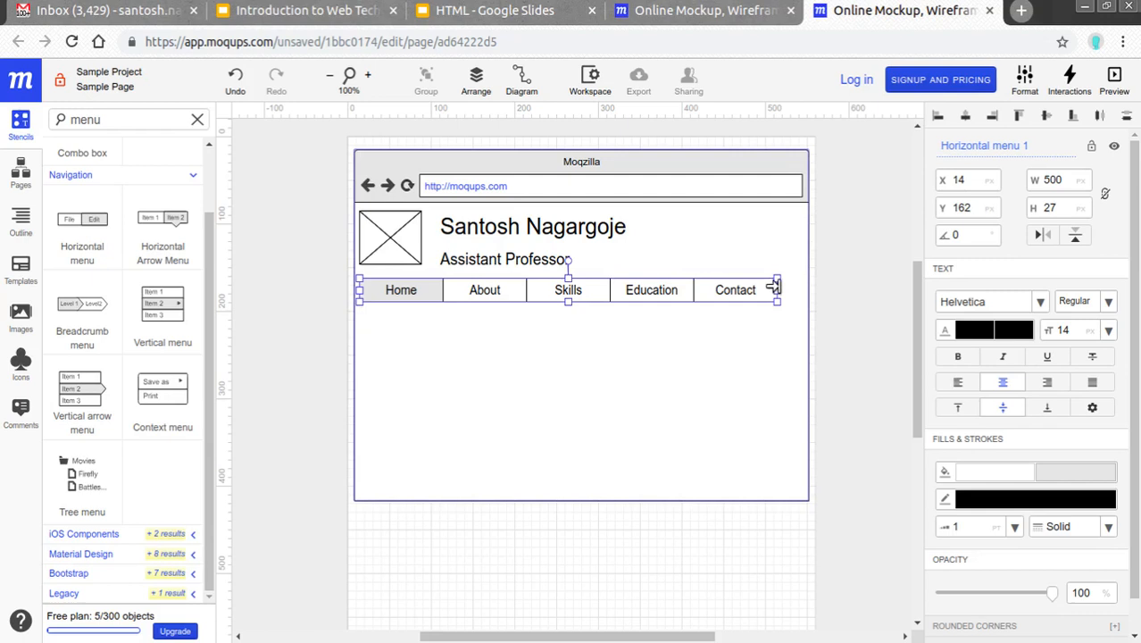
left_click_drag(773, 289, 792, 289)
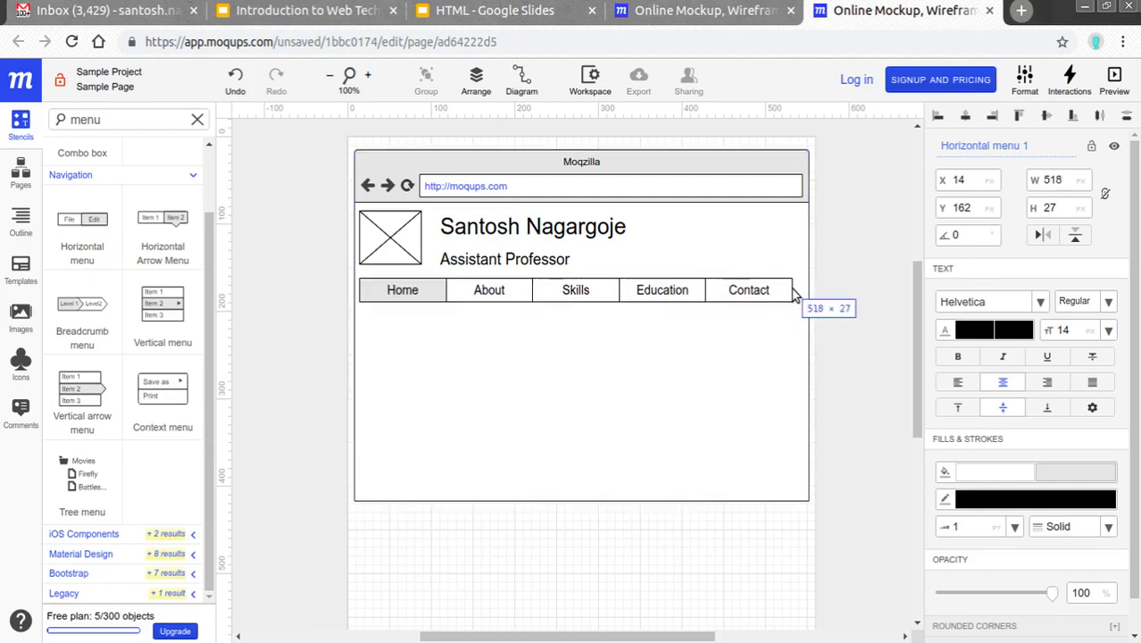
left_click(596, 384)
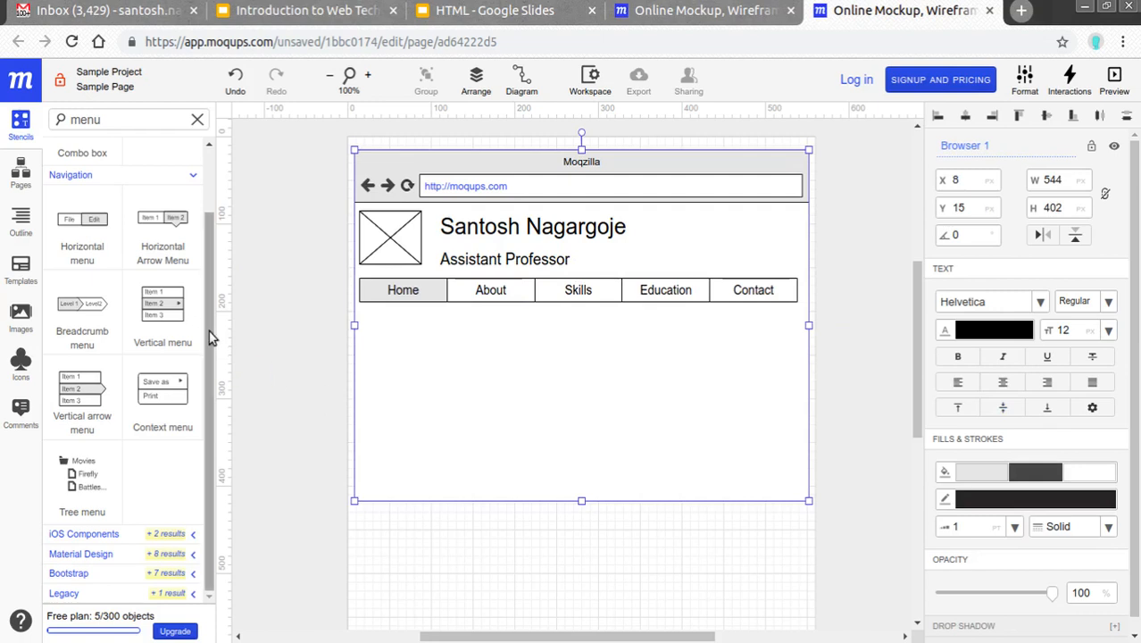
Search the stencil library for 'par' to find the Paragraph stencil
left_click_drag(206, 327, 205, 236)
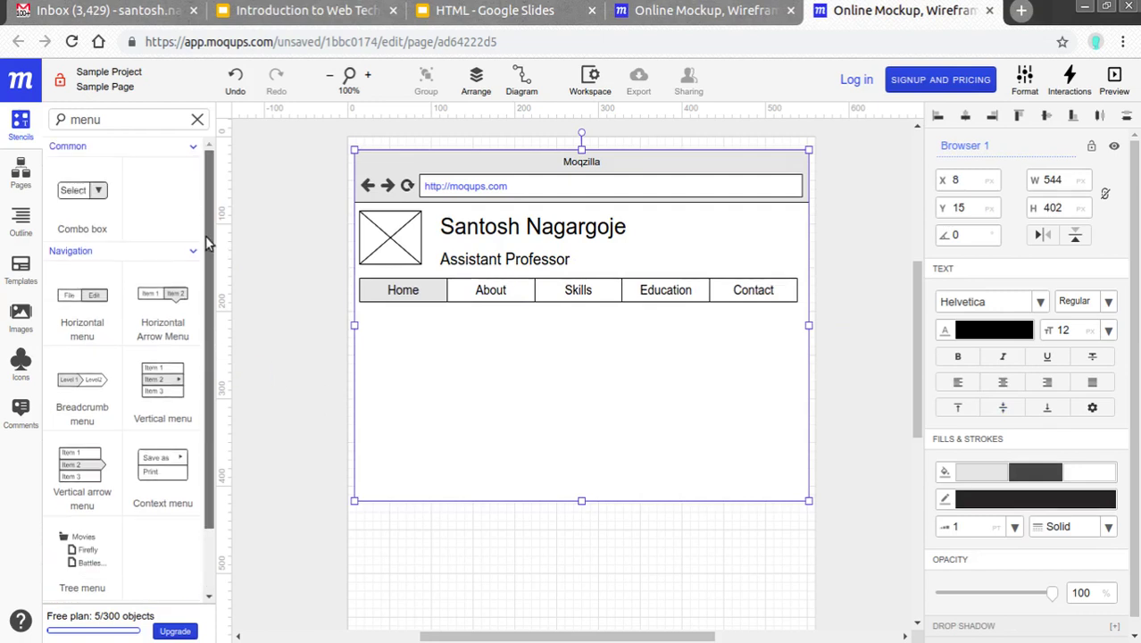
left_click(138, 119)
key("BackSpace")
key("BackSpace")
key("BackSpace")
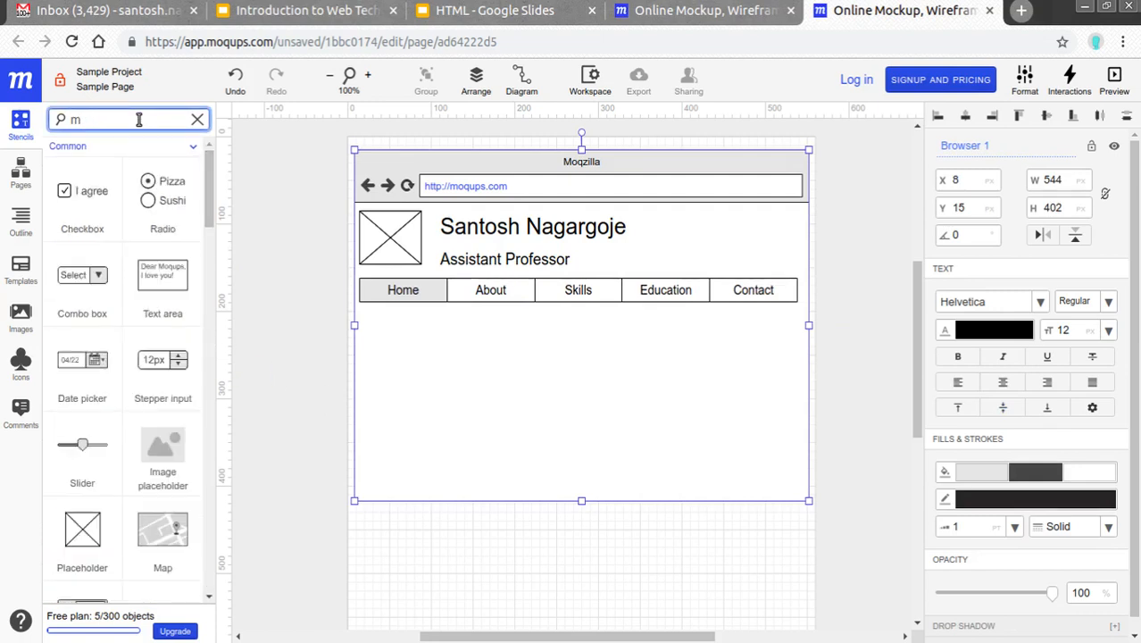
key("BackSpace")
type("pra")
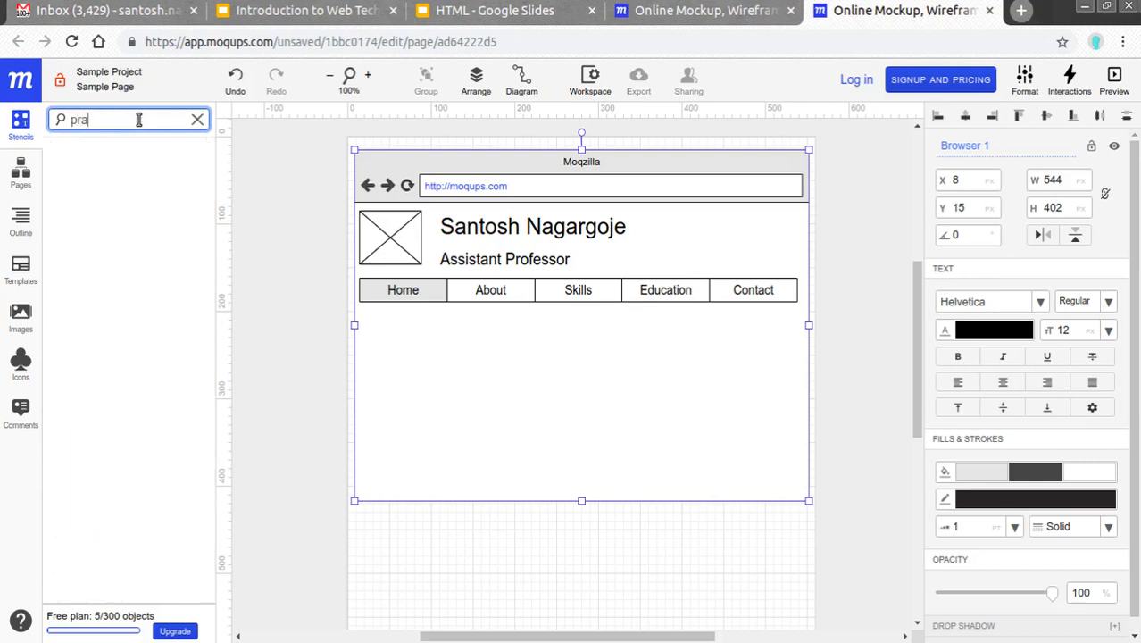
key("BackSpace")
key("BackSpace")
type("ar")
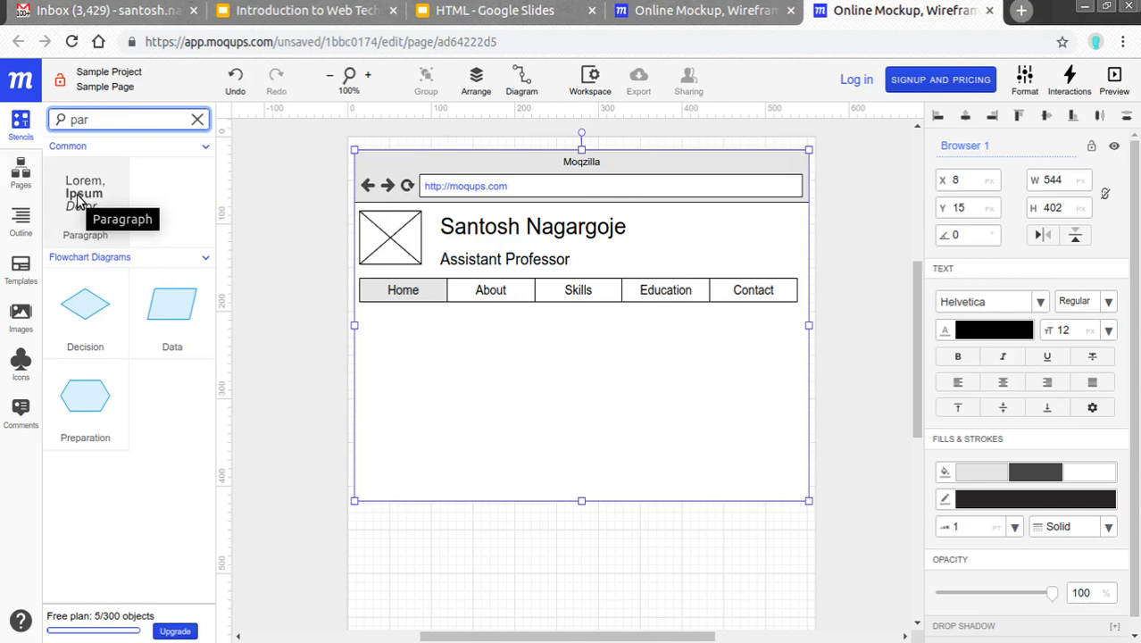
Place a Lorem ipsum paragraph below the menu and widen it to about 511 px
left_click_drag(78, 202, 363, 317)
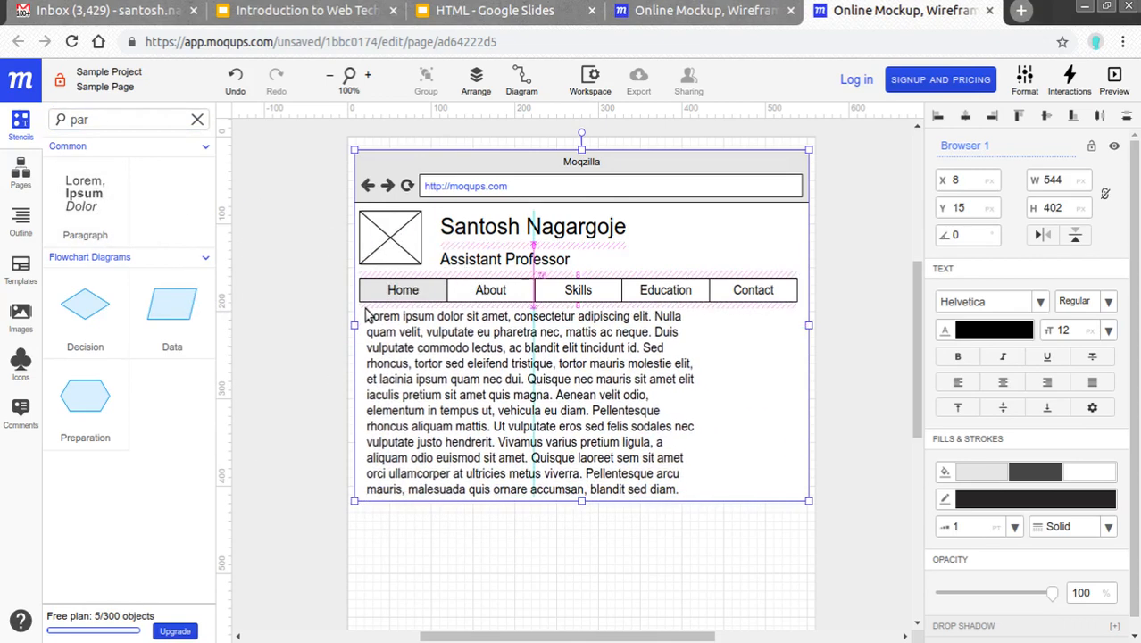
left_click_drag(363, 317, 364, 317)
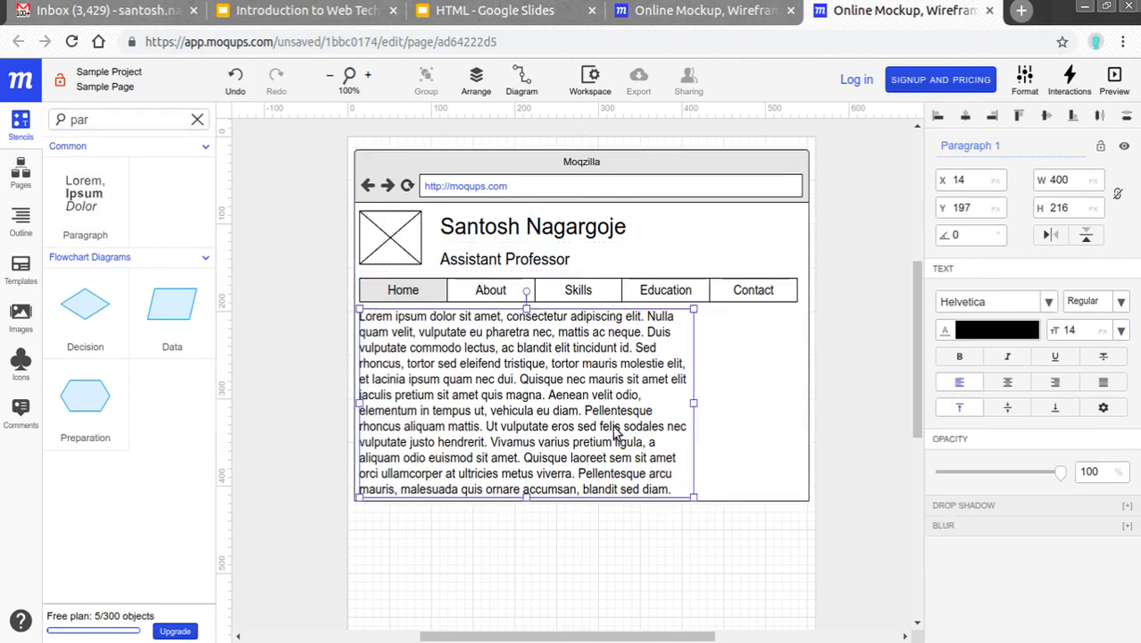
left_click_drag(688, 400, 772, 402)
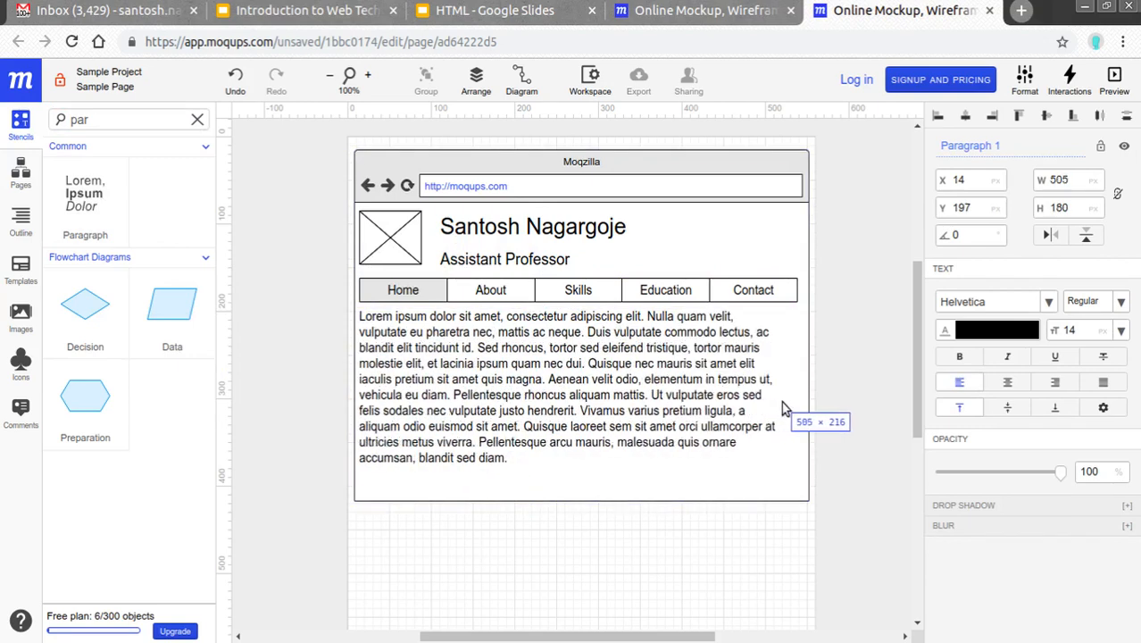
left_click_drag(772, 402, 785, 402)
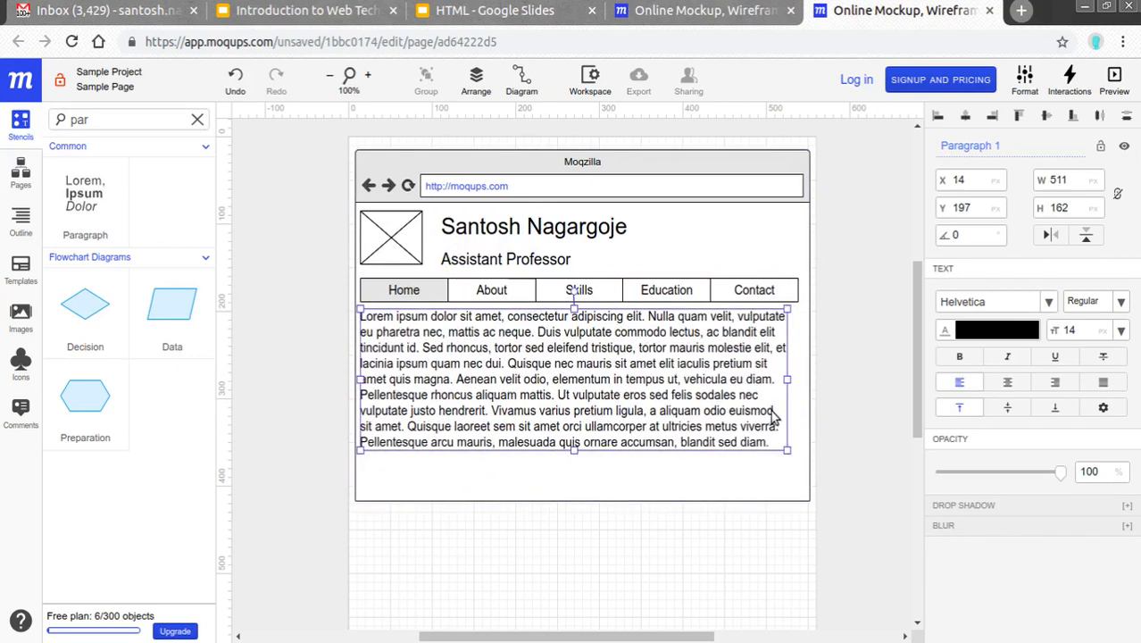
Replace the Lorem ipsum text with a greeting line and an introduction line
double_click(771, 442)
left_click(769, 441)
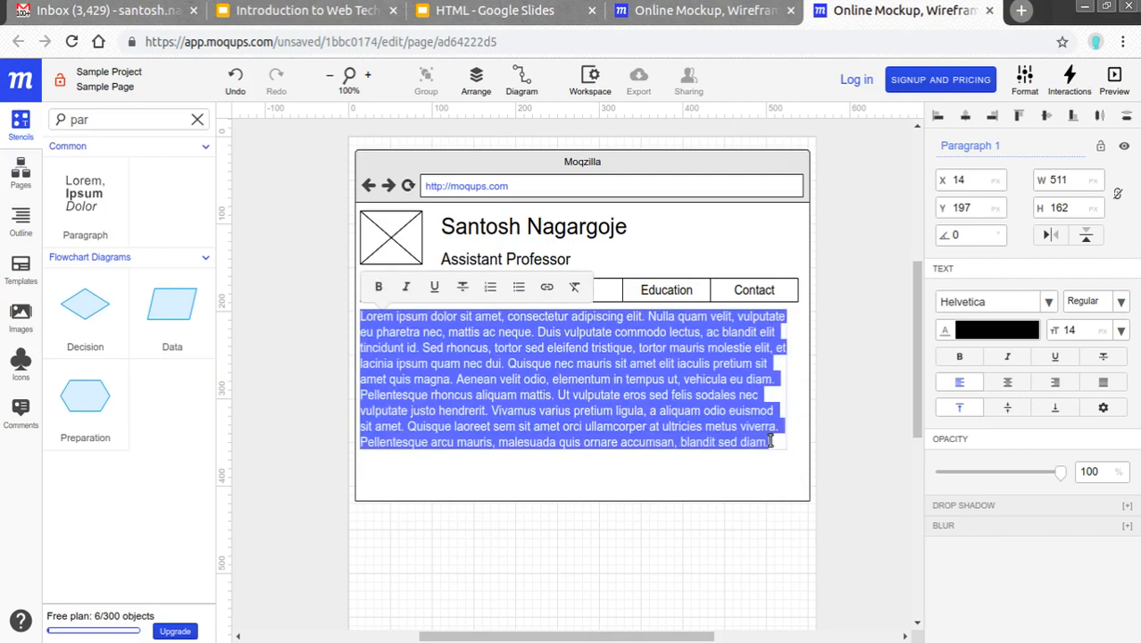
key("Delete")
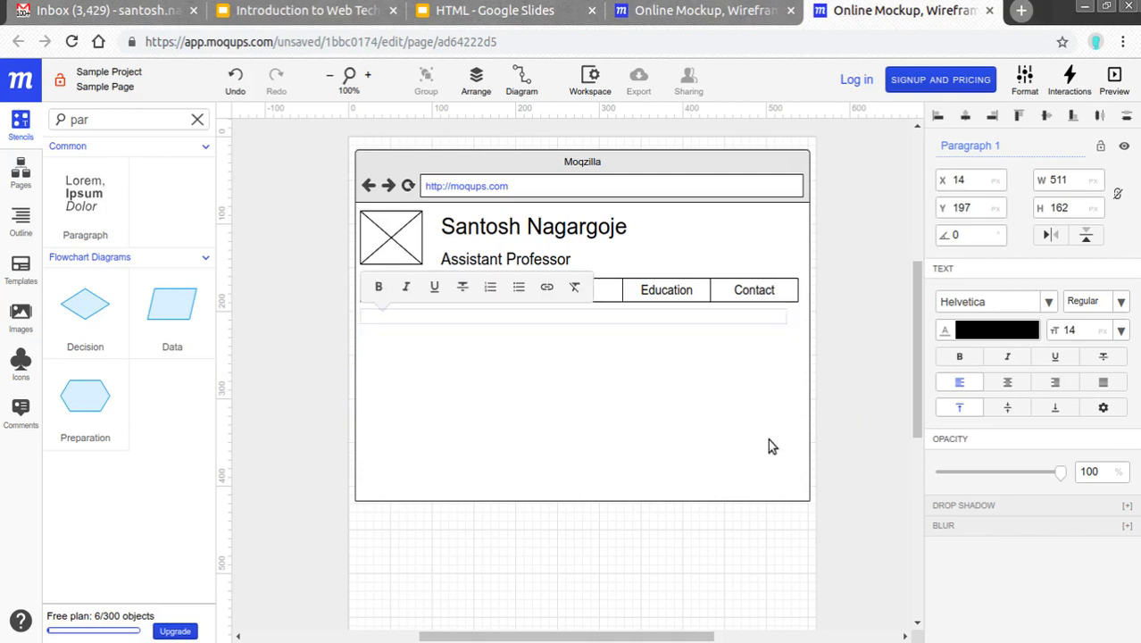
type("Hello")
type(" Friends,")
key("Return")
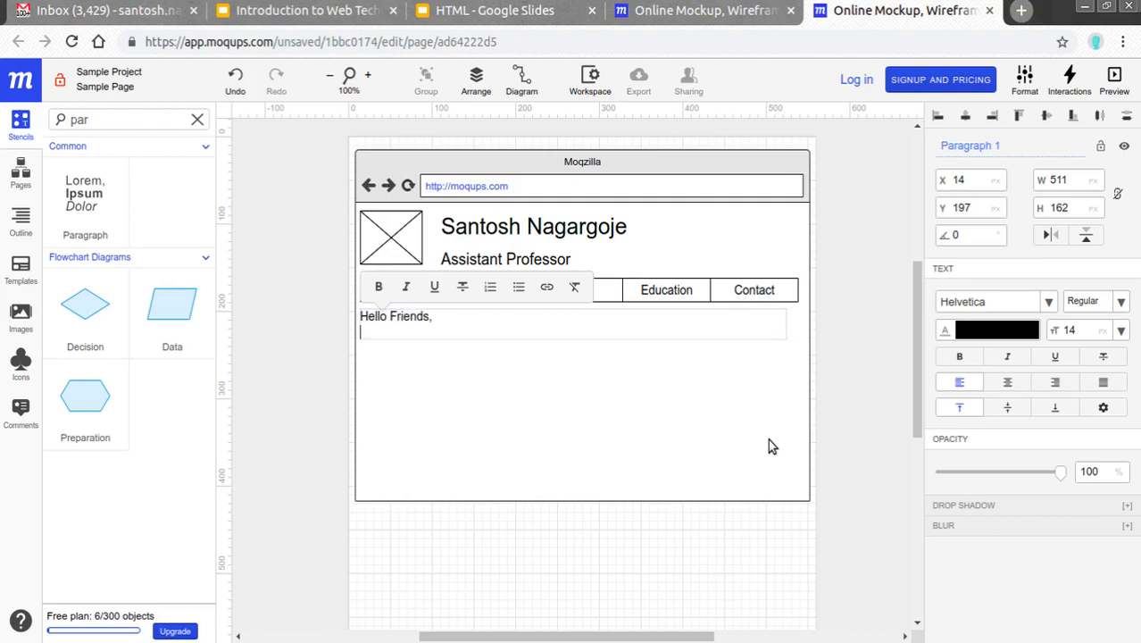
type("I am Santosh ")
type("Nagargoje ")
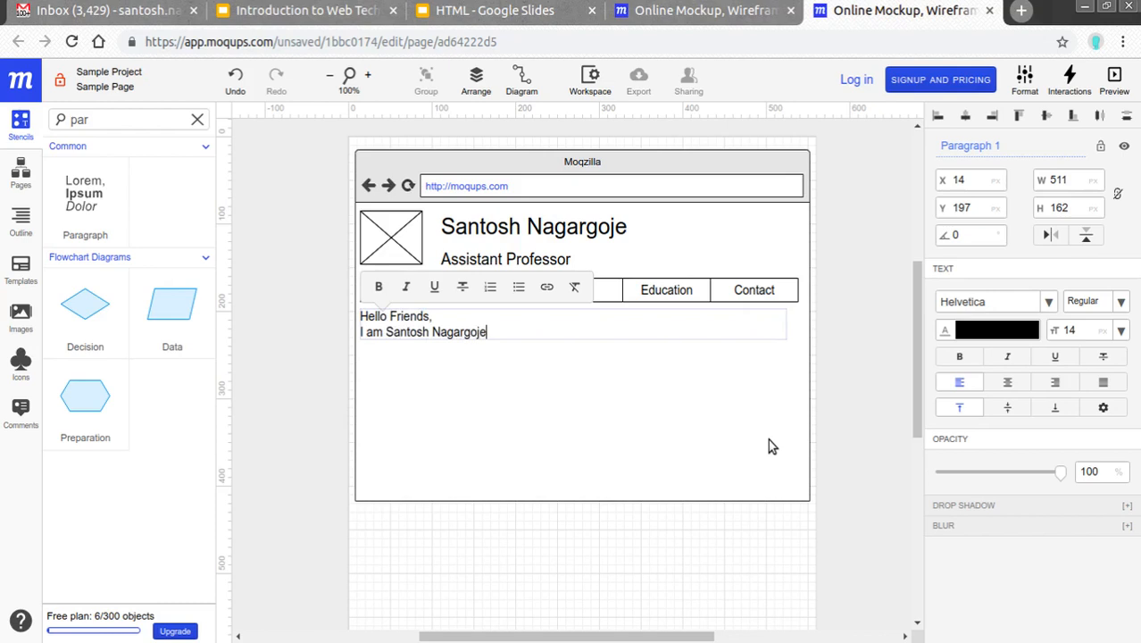
type("from Mod")
type("ern College o")
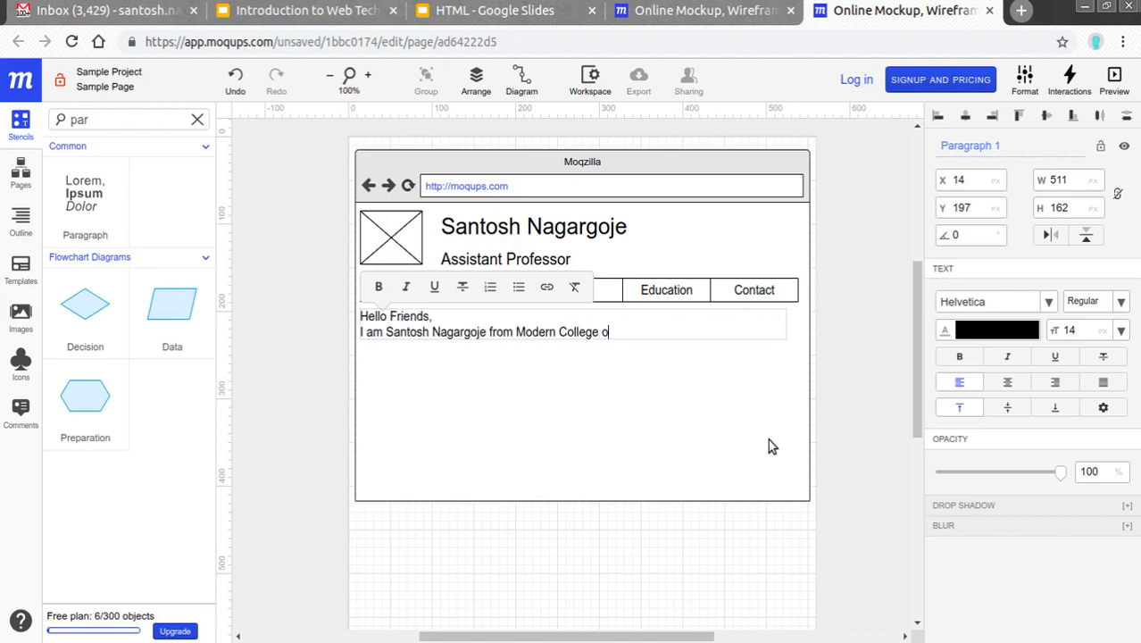
type("f Engineering,")
type(" Pune, Indi")
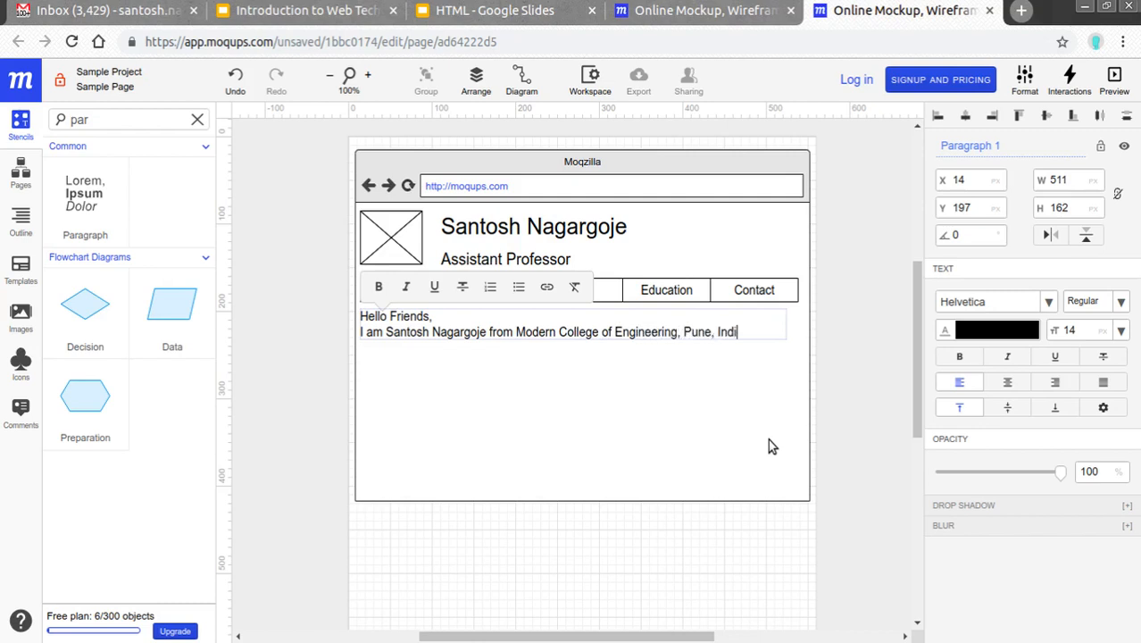
type("a")
key("Return")
key("Return")
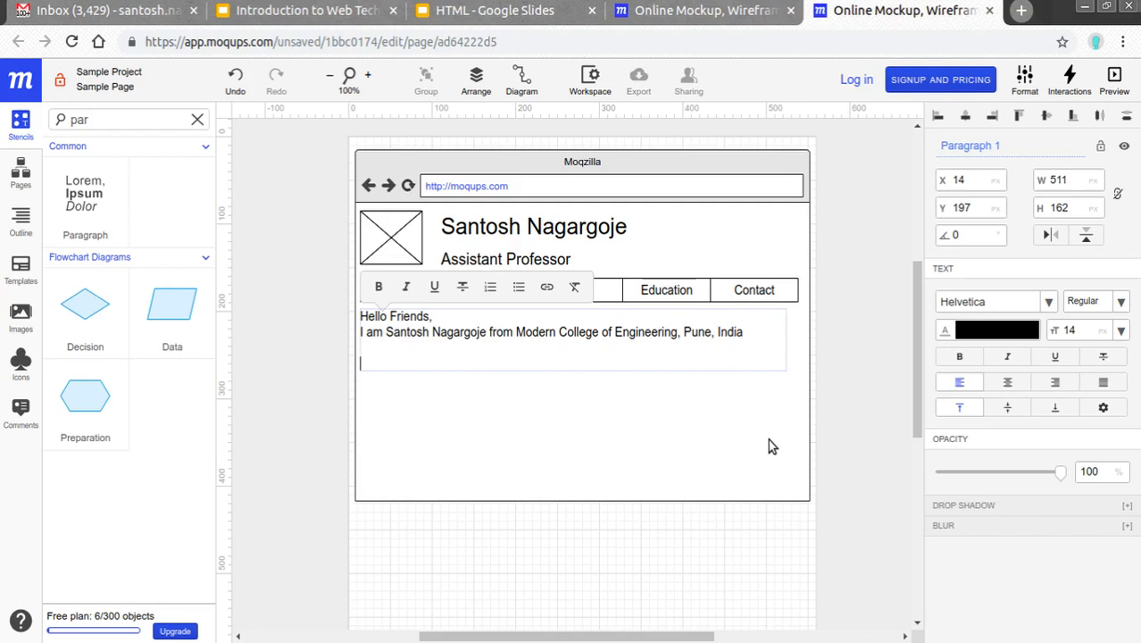
type("How do")
type(" you do")
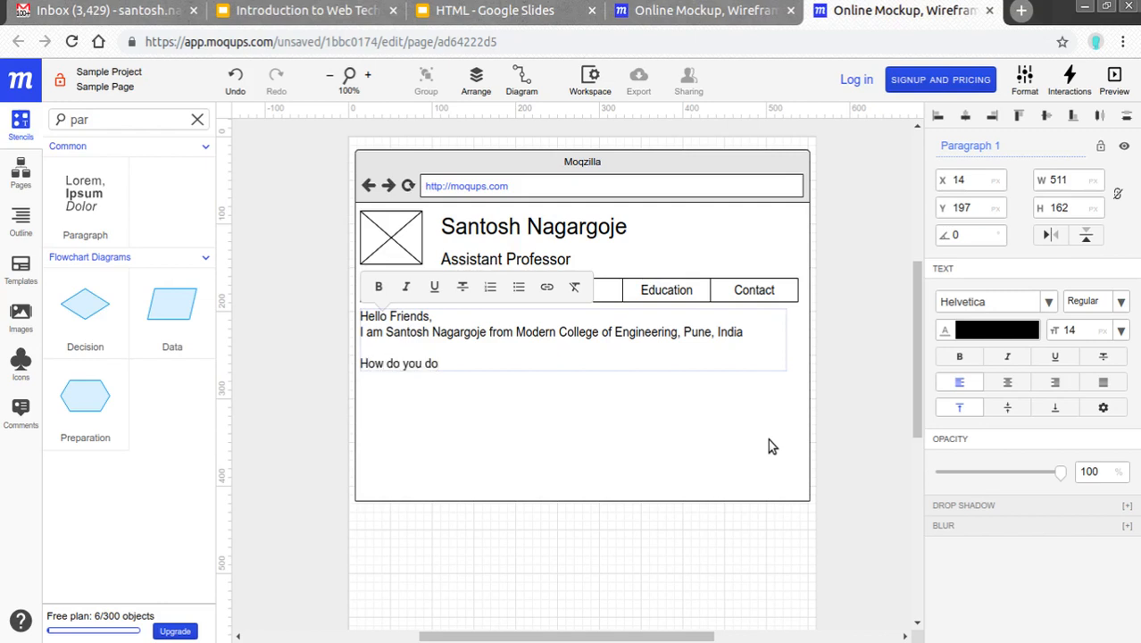
Add the 'How are' question, the website-design sentence and a closing 'Thank You..', removing extra blank lines
key("BackSpace")
key("BackSpace")
key("BackSpace")
key("BackSpace")
key("BackSpace")
type("a re")
key("BackSpace")
key("BackSpace")
key("BackSpace")
key("BackSpace")
type("are you")
type(" friends?")
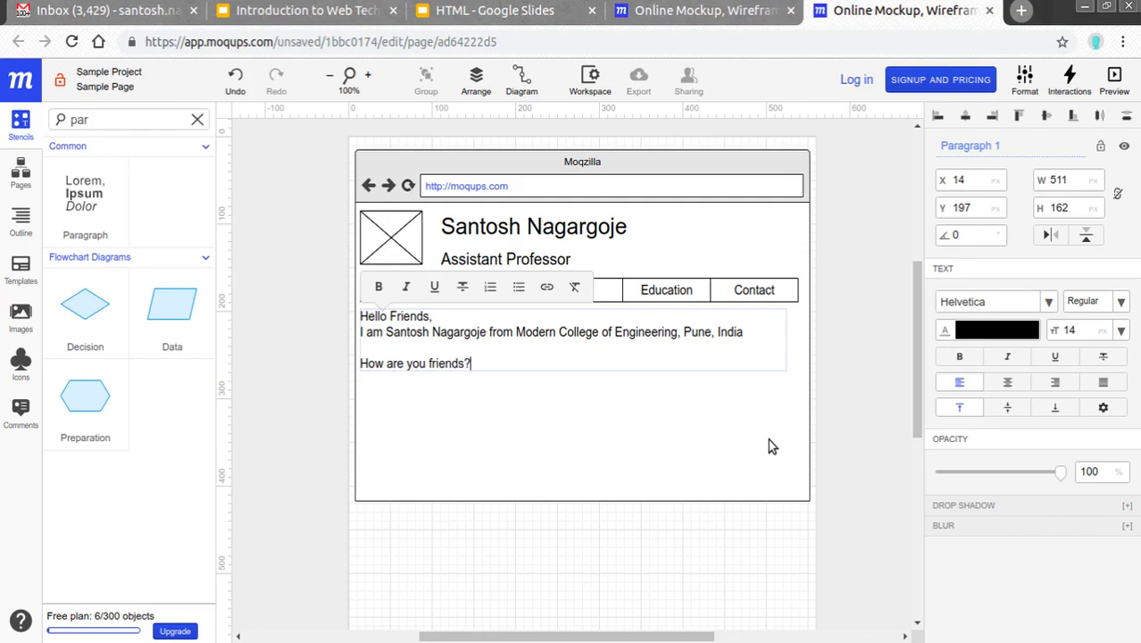
key("Return")
key("Return")
type("We are")
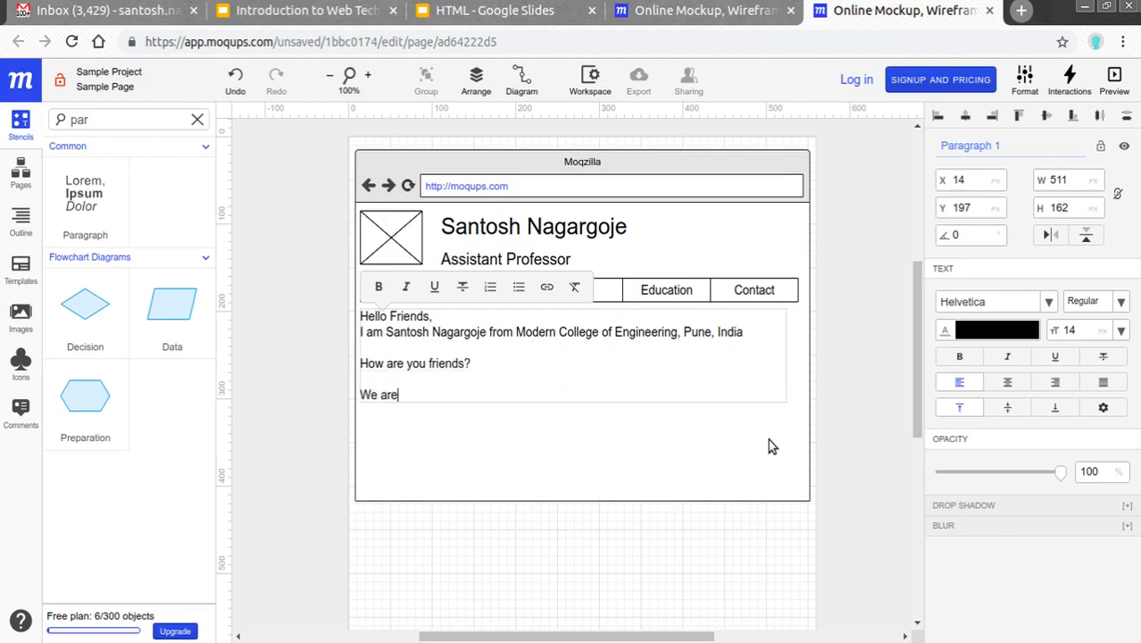
type(" learning about")
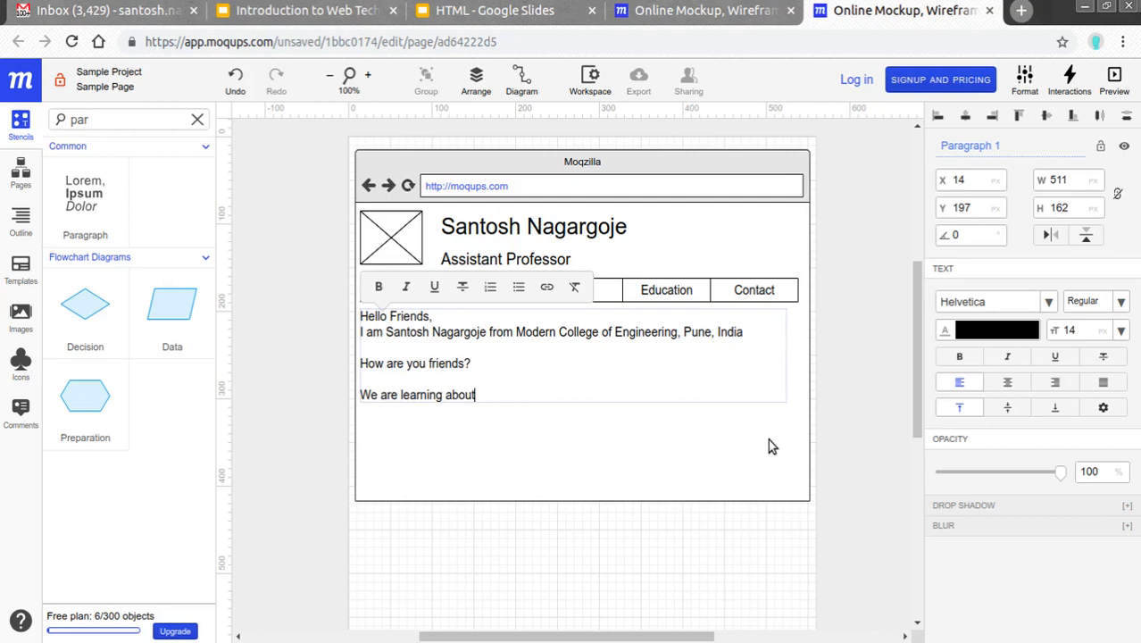
type(" the moc")
type("kups ")
type("for design")
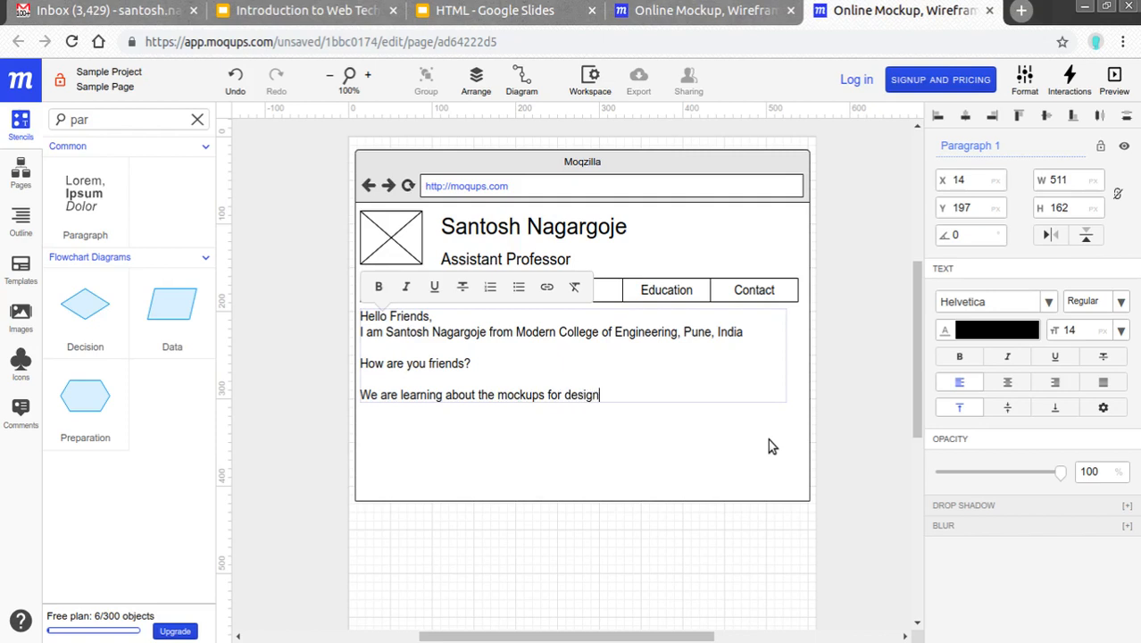
type("ing a website")
type(".")
key("Return")
key("Return")
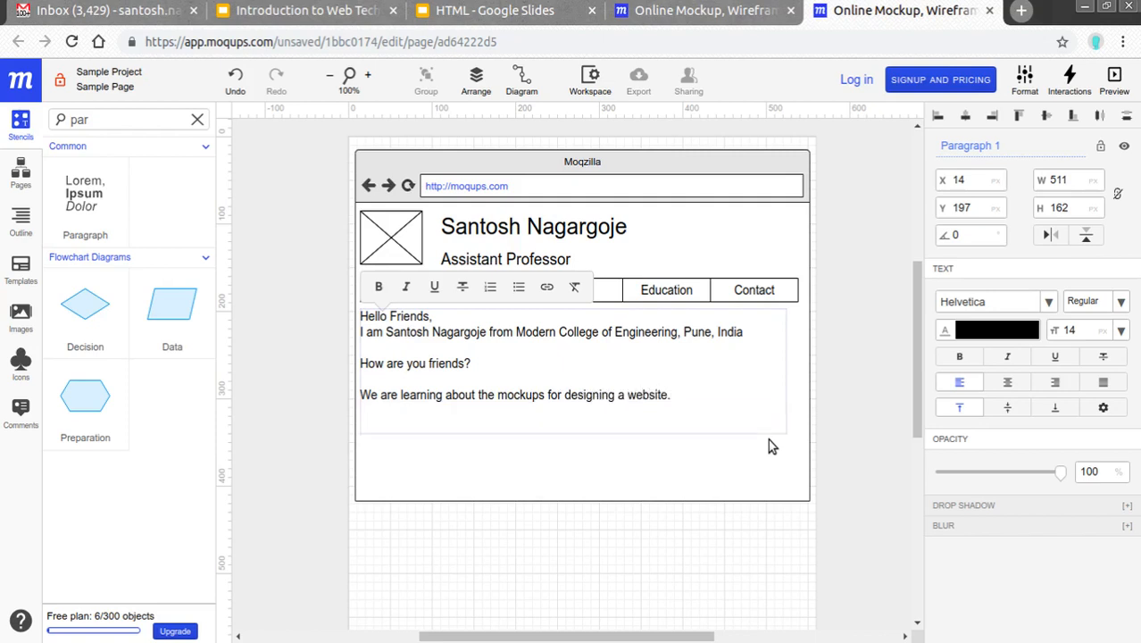
type("Thak")
key("BackSpace")
type("n")
type("k You ")
type(".")
key("Return")
key("Return")
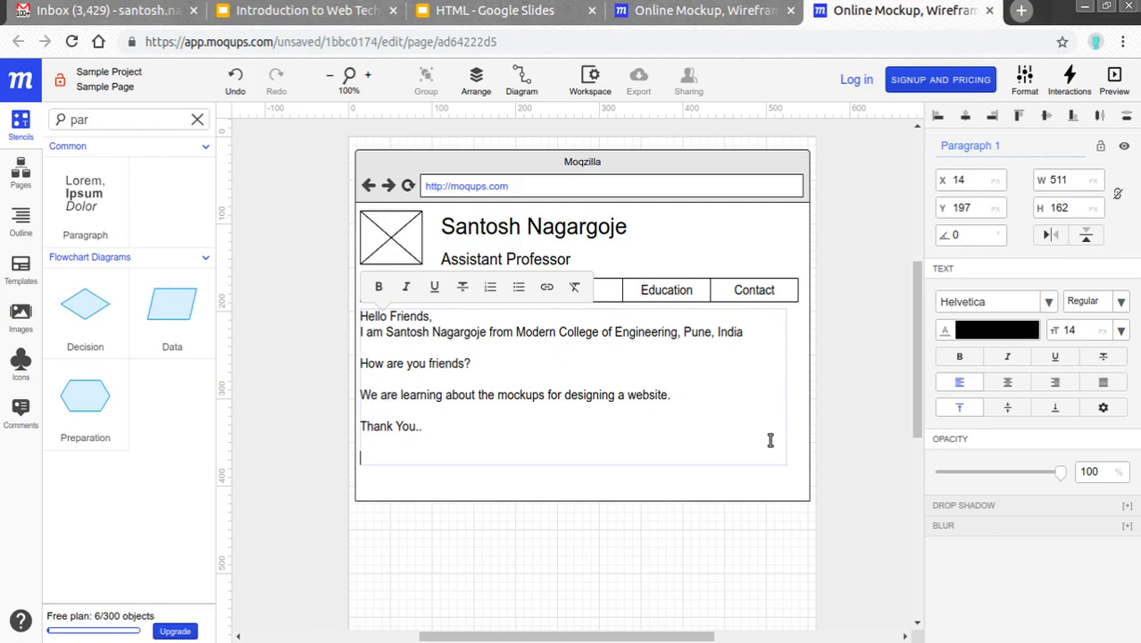
key("BackSpace")
key("BackSpace")
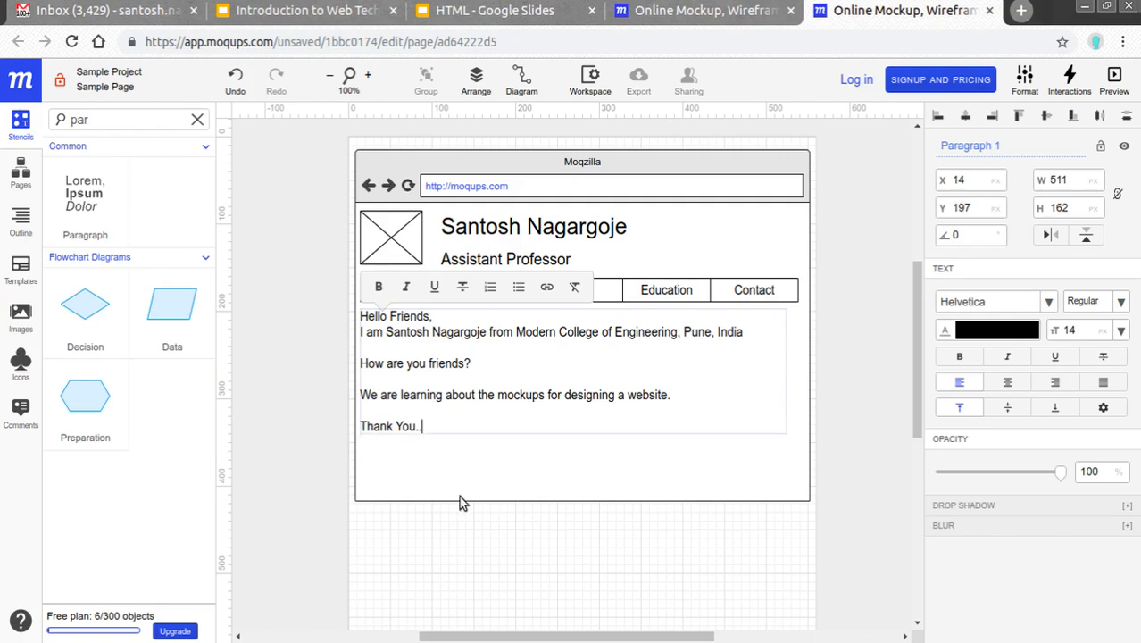
Finish editing the introduction paragraph and widen its box slightly to 519 px
key("Escape")
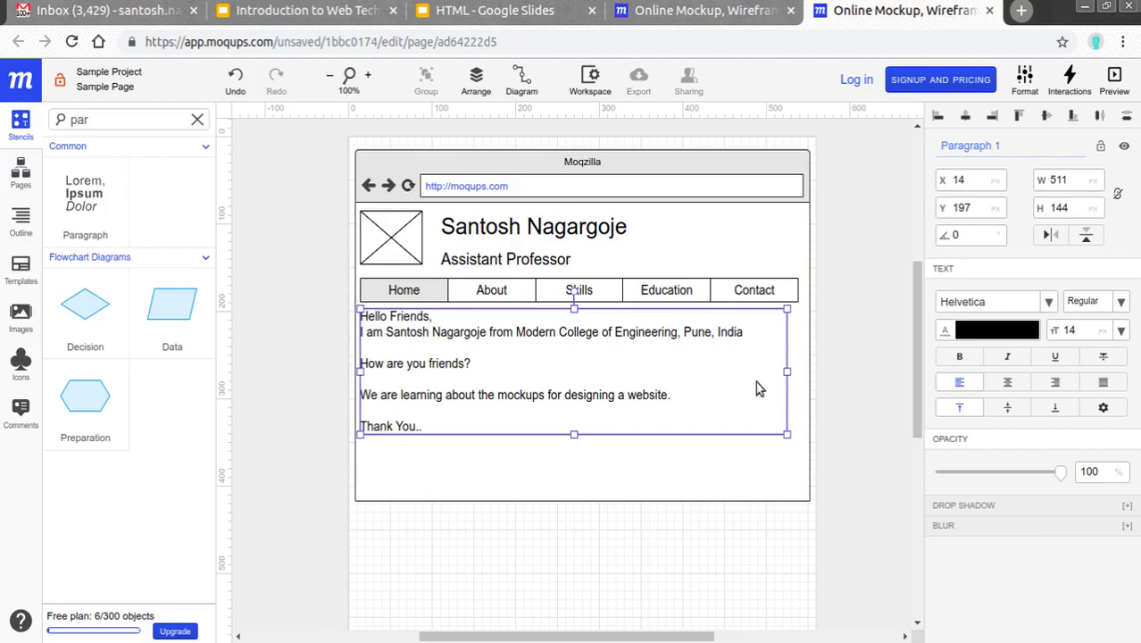
left_click_drag(785, 372, 793, 372)
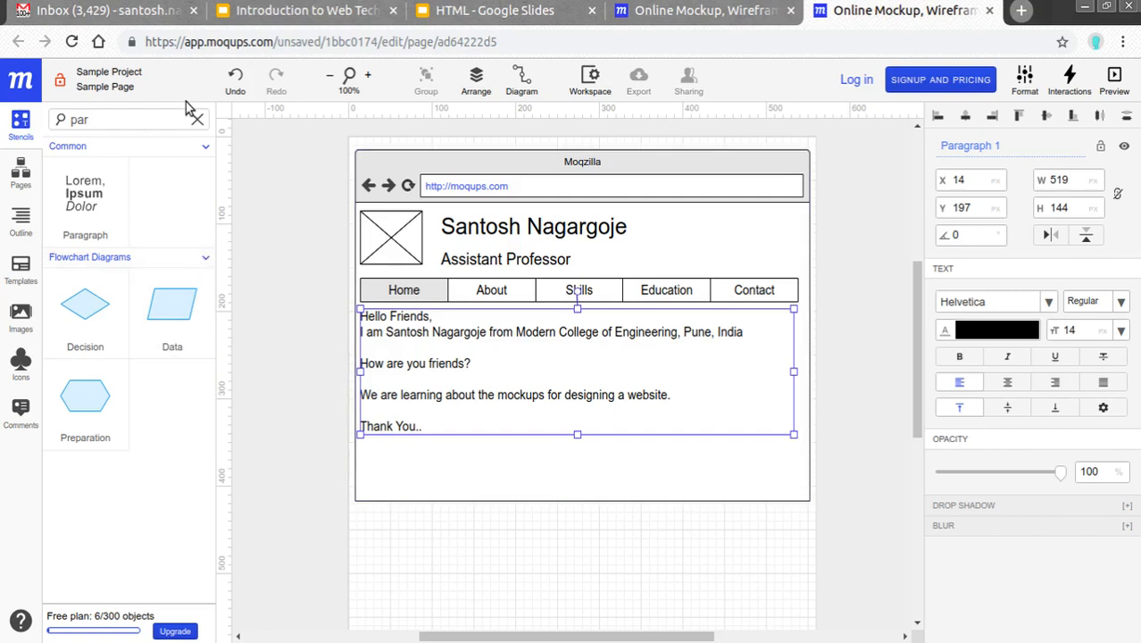
left_click(135, 120)
Add a Rectangle below 'Thank You..' and stretch it to 524 × 50 across the frame as a footer
key("ctrl+a")
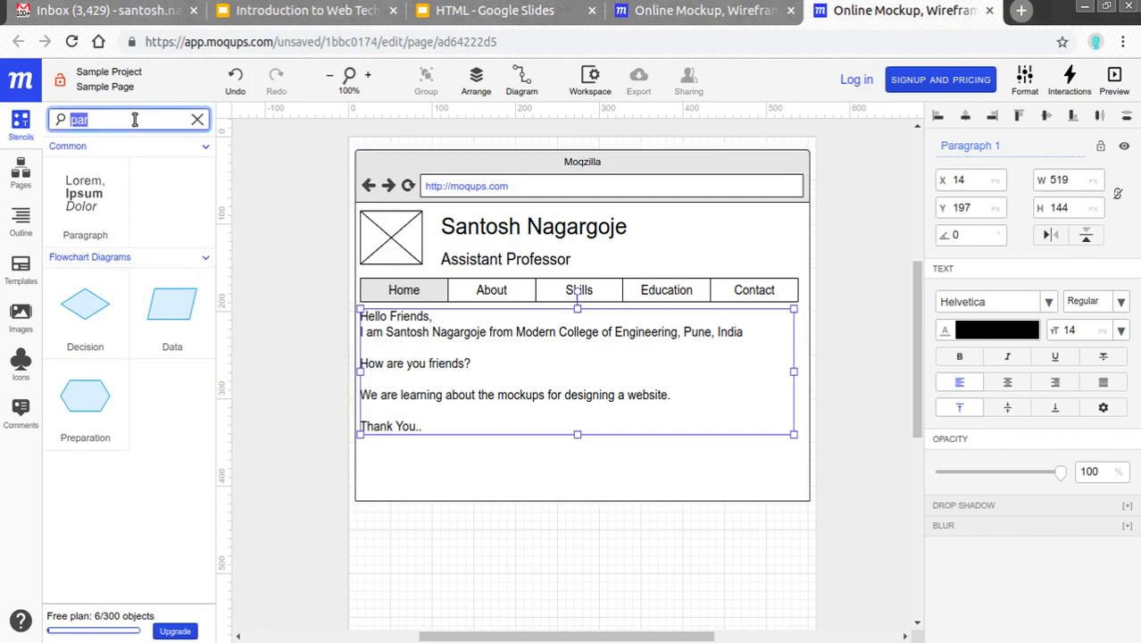
type("rec")
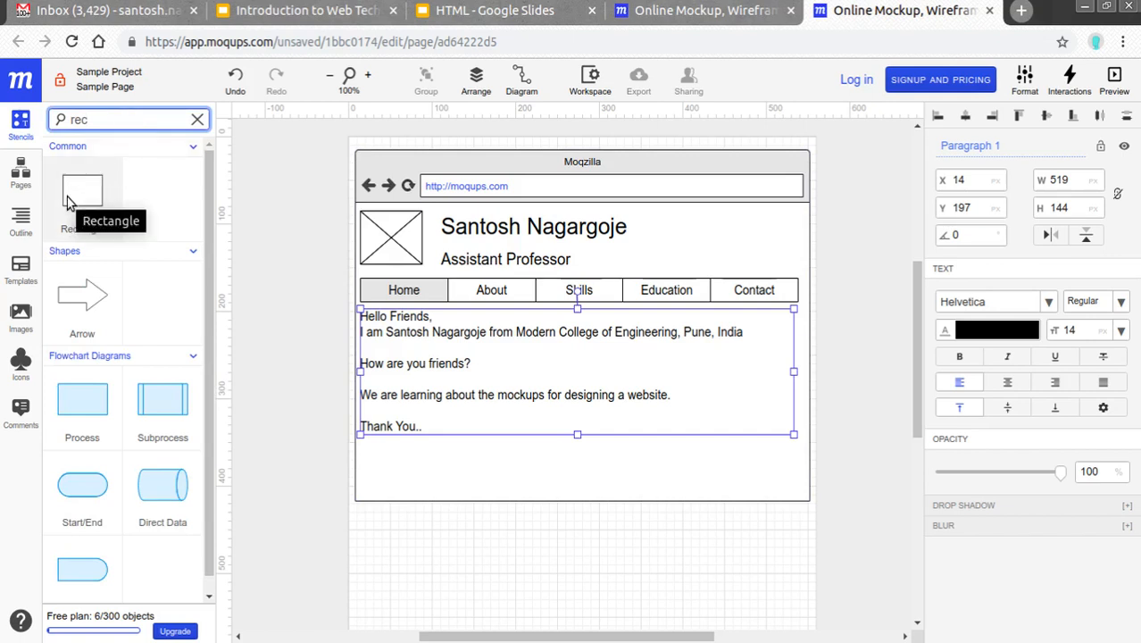
left_click_drag(70, 201, 390, 443)
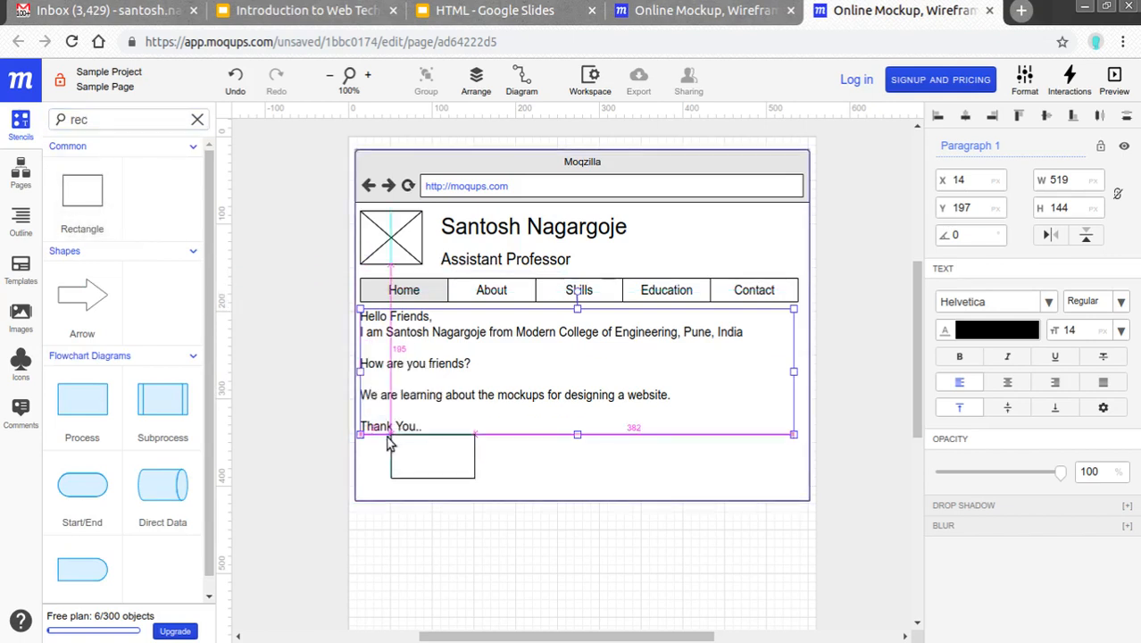
left_click_drag(390, 443, 364, 449)
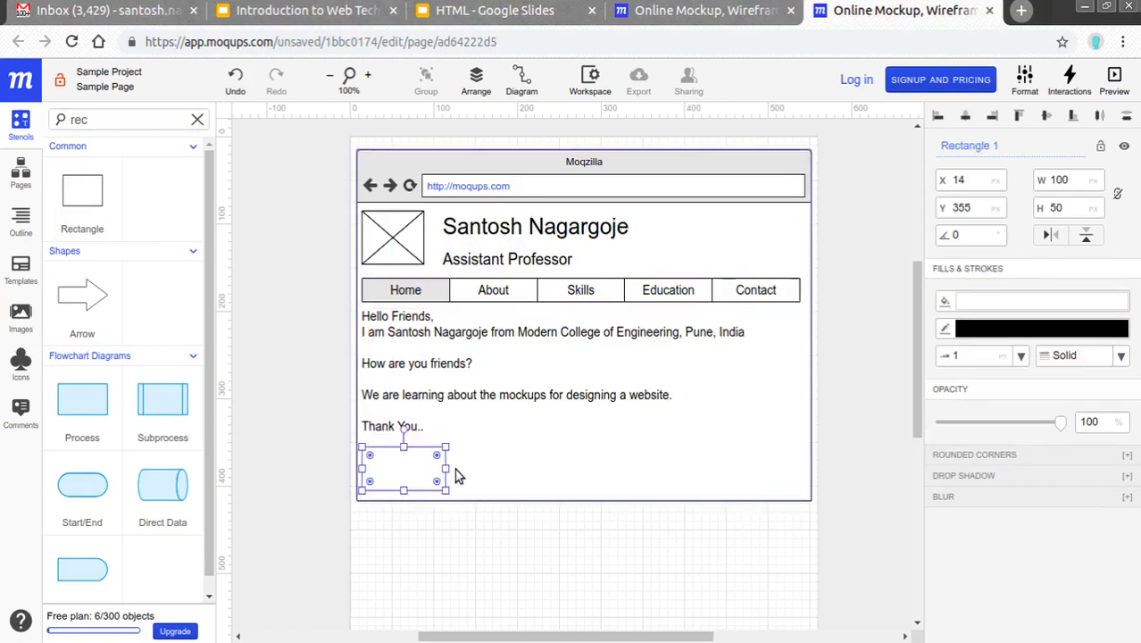
left_click_drag(445, 468, 800, 459)
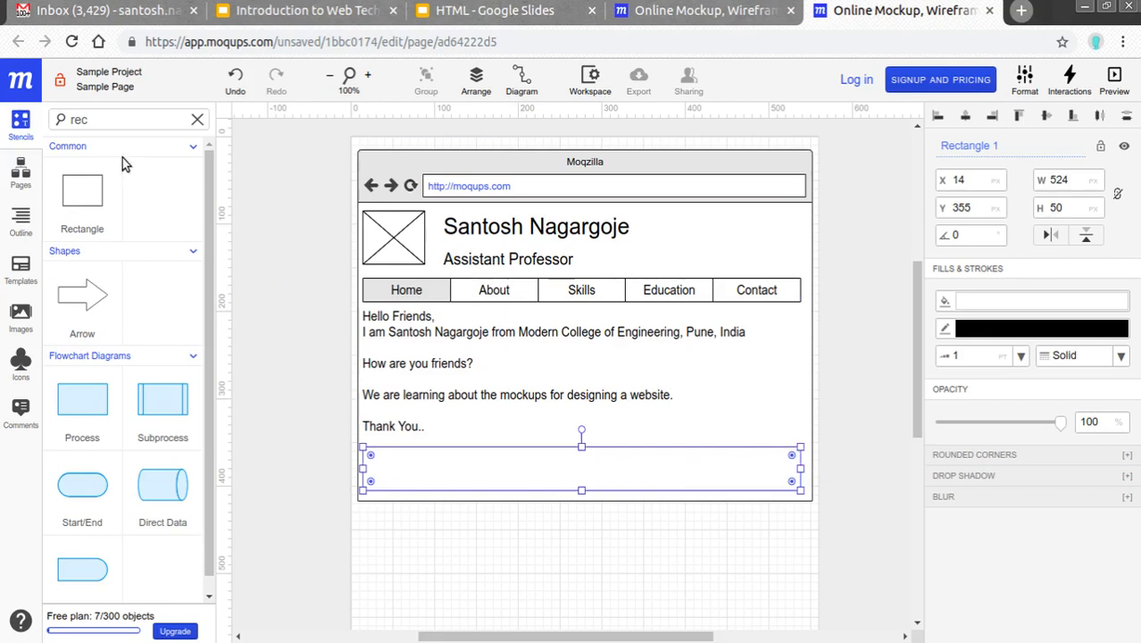
Add a Label reading 'Designed & Developed by Santosh Nagargoje' centred inside the footer rectangle
left_click(127, 125)
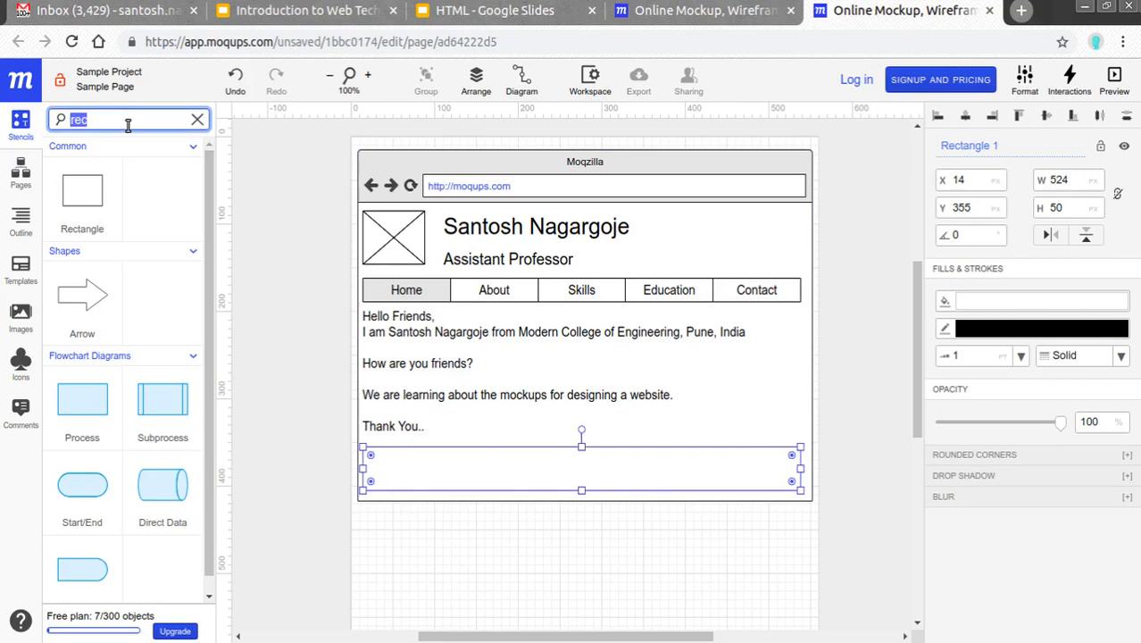
type("label")
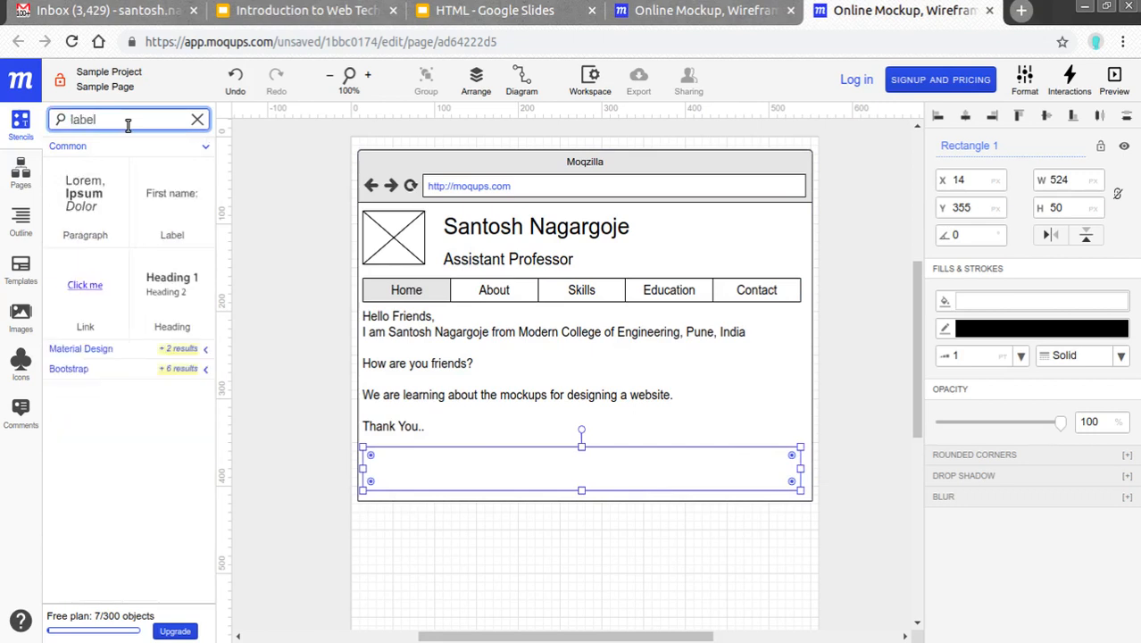
mouse_move(161, 207)
left_mouse_down()
mouse_move(515, 458)
mouse_move(548, 468)
left_mouse_up()
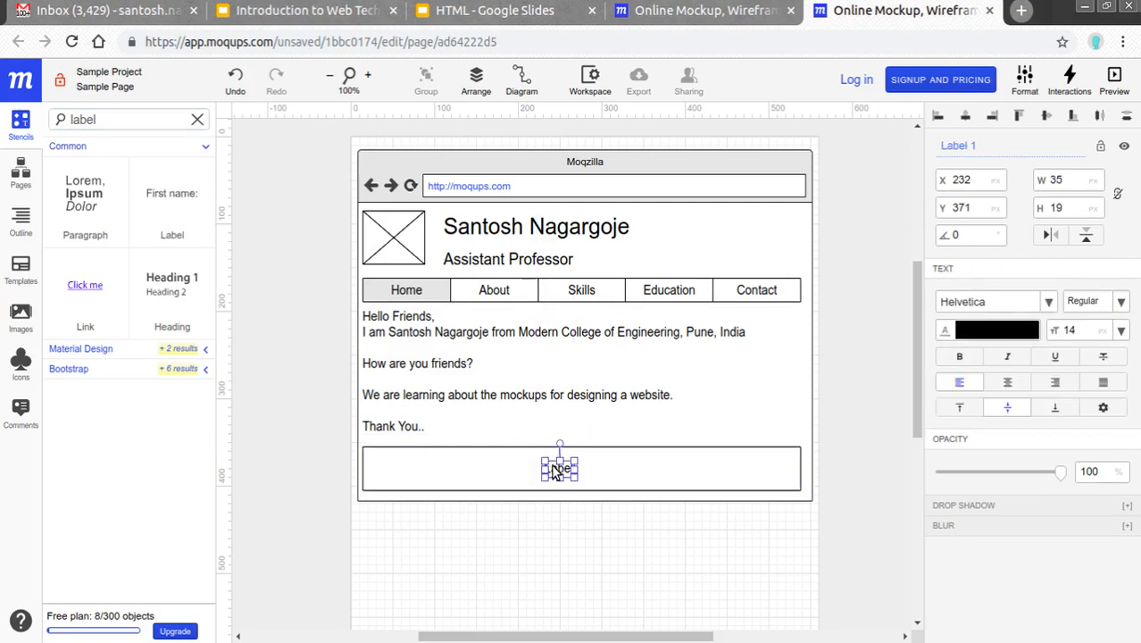
double_click(554, 467)
type("D")
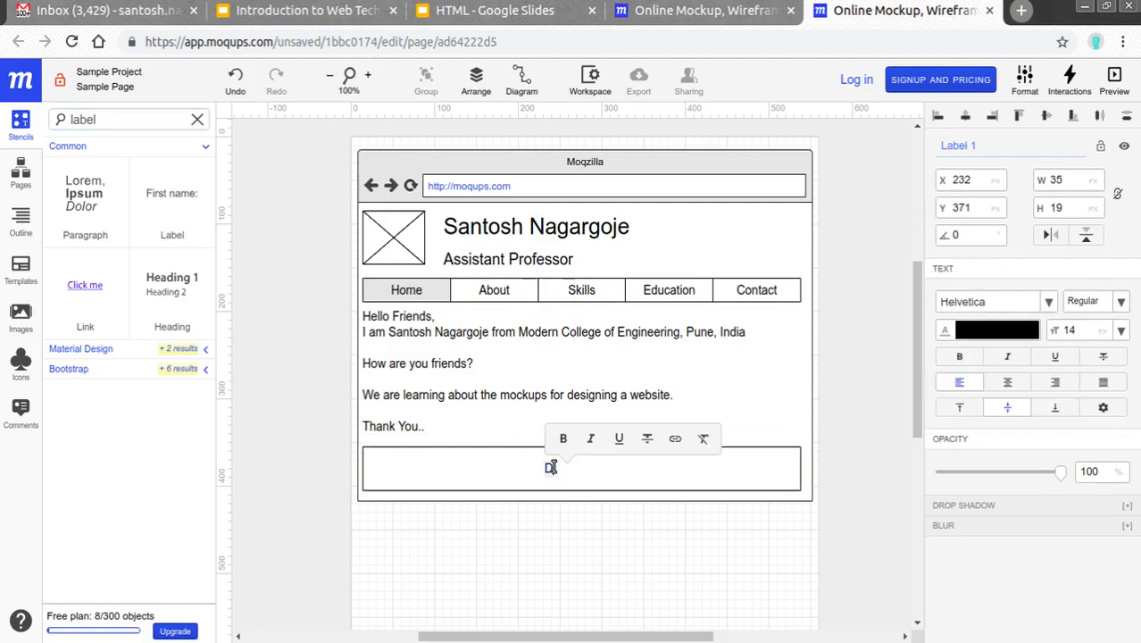
type("esigned &")
type(" Developed ")
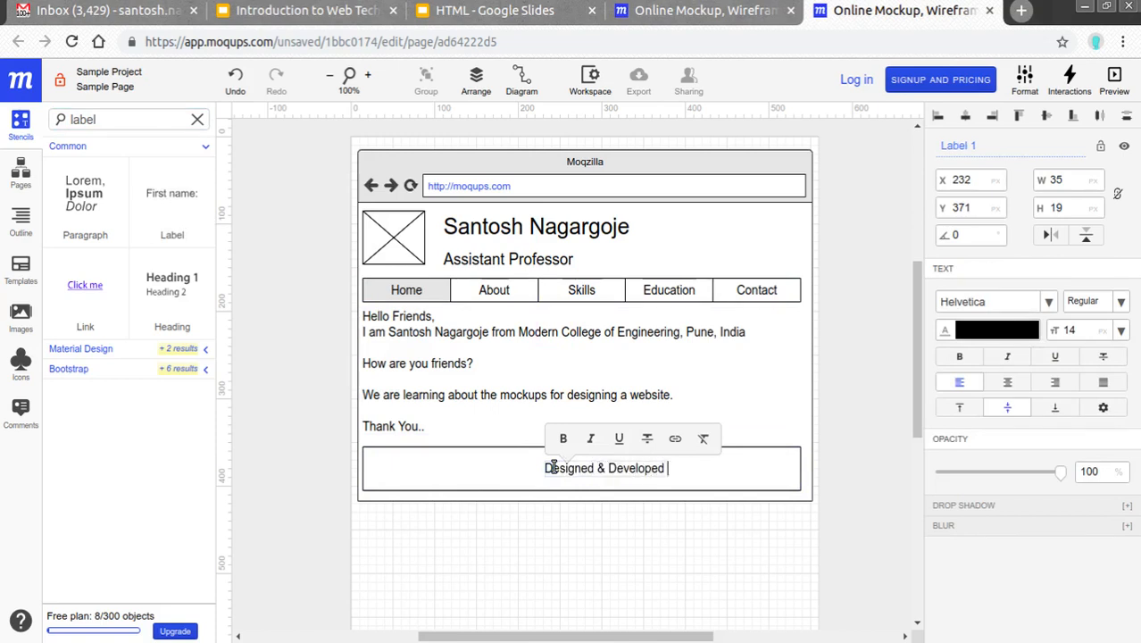
type("by Santosh ")
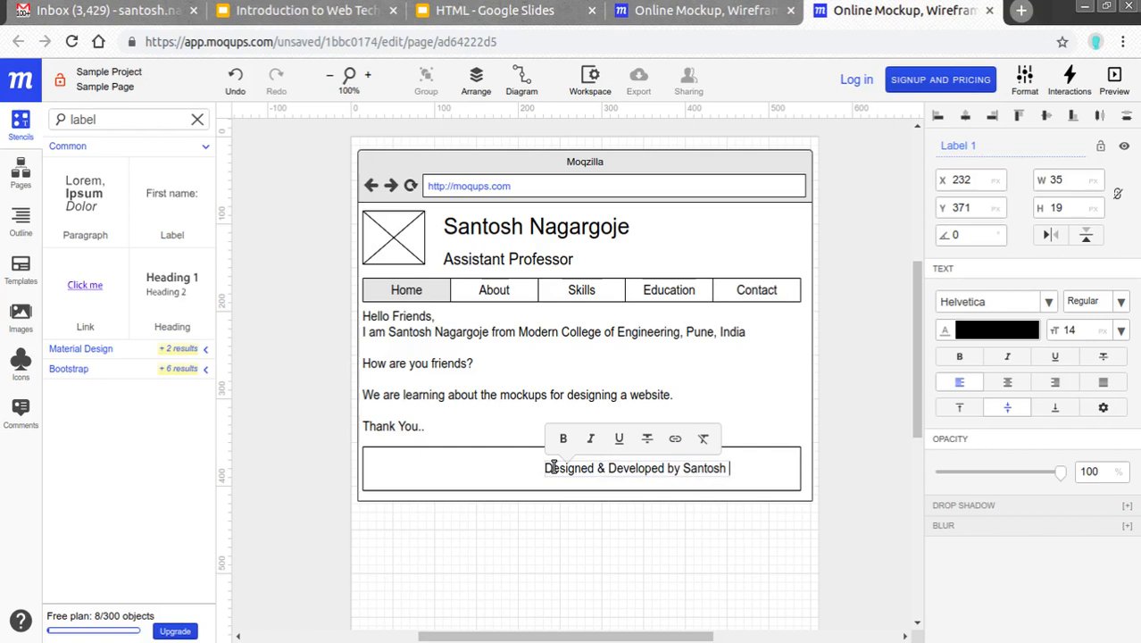
type("Nagargoje")
key("Escape")
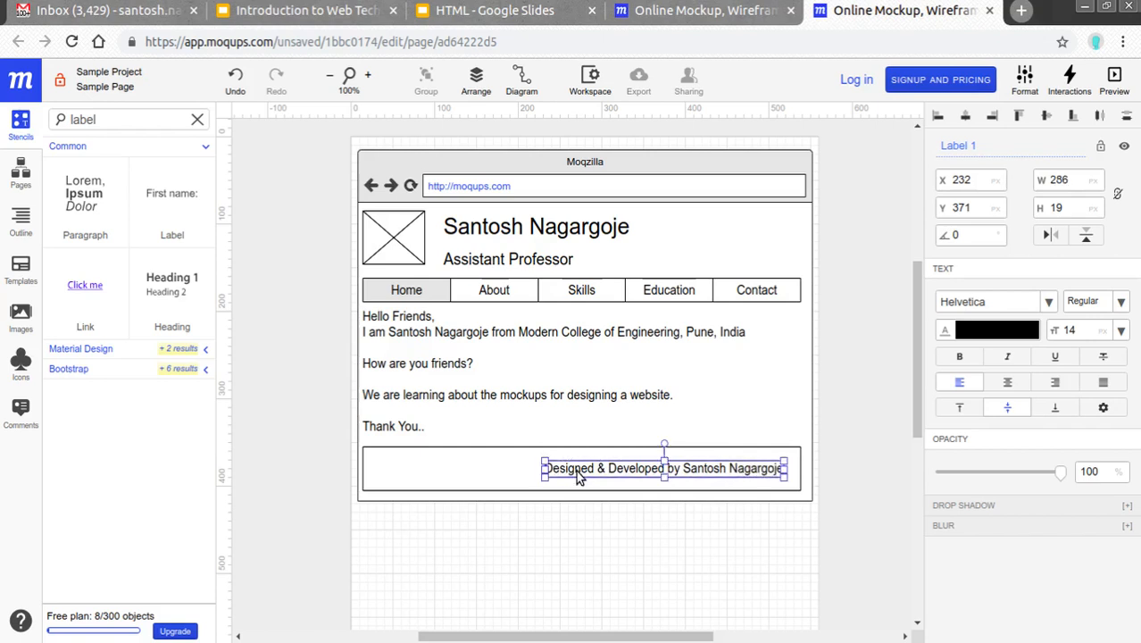
left_click_drag(575, 474, 500, 477)
Deselect the footer label and clear the stencil search to show the full stencil list
left_click(687, 518)
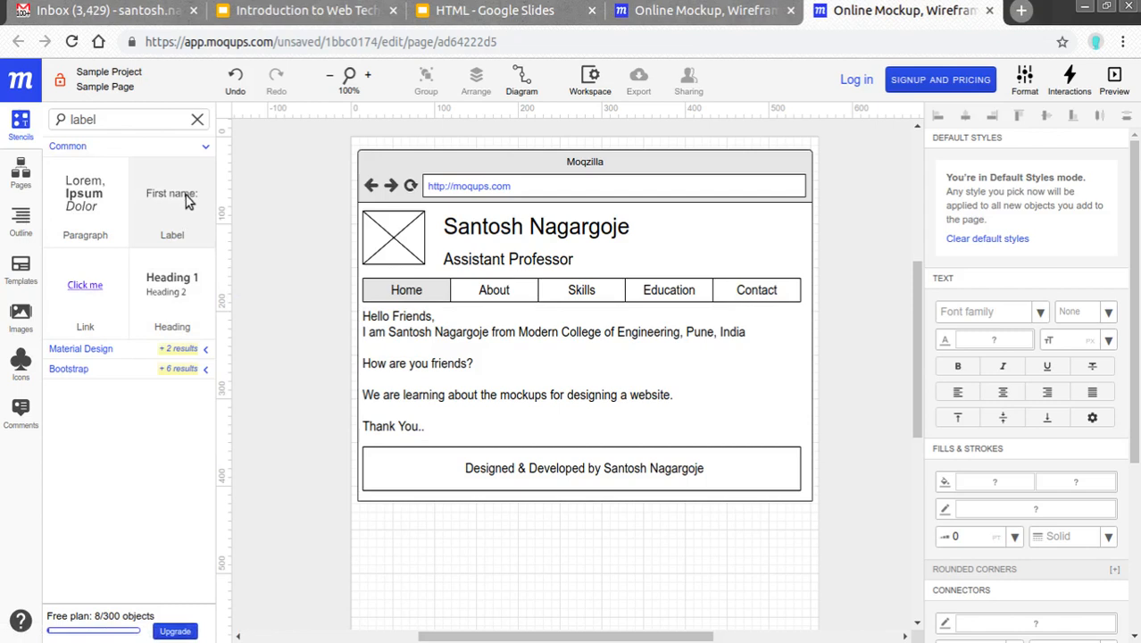
left_click(136, 127)
key("BackSpace")
key("BackSpace")
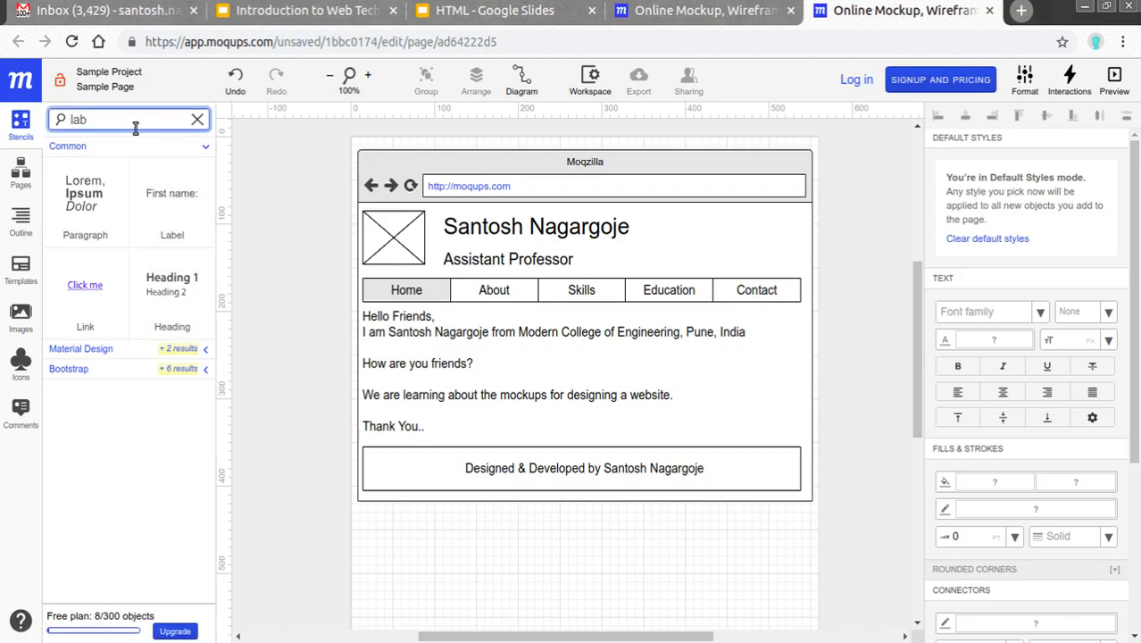
key("BackSpace")
key("BackSpace")
key("BackSpace")
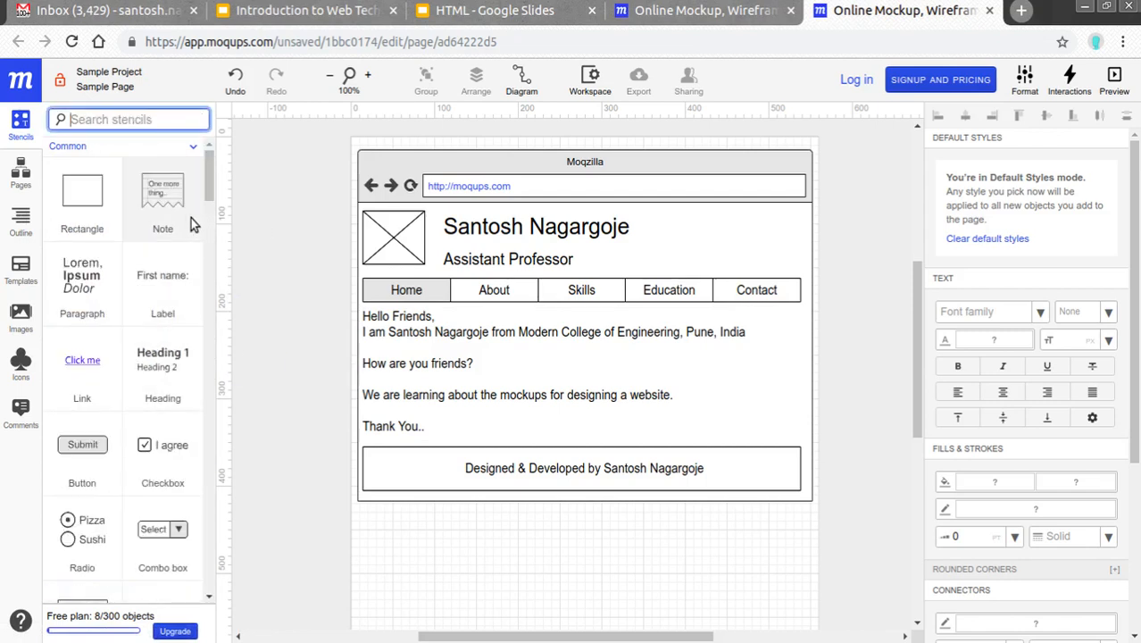